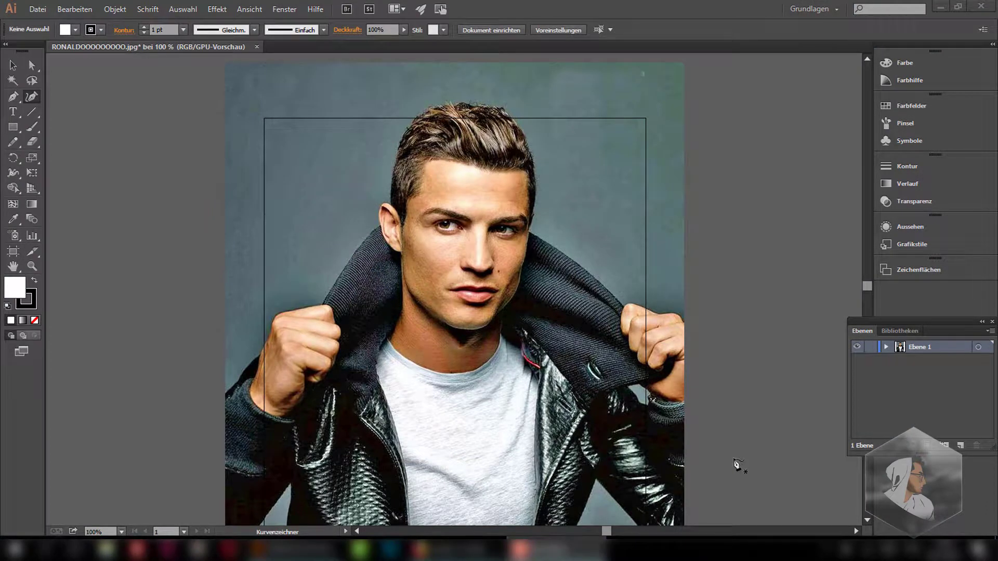
Add a layer above the photo and set the fill colour to black 000000
click(960, 446)
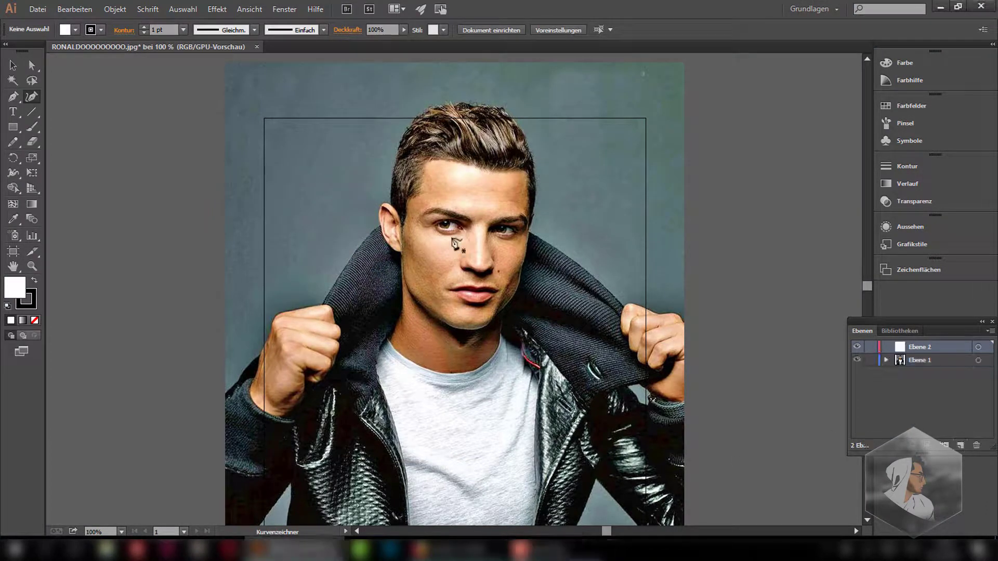
double_click(15, 287)
drag(686, 276, 685, 319)
click(963, 172)
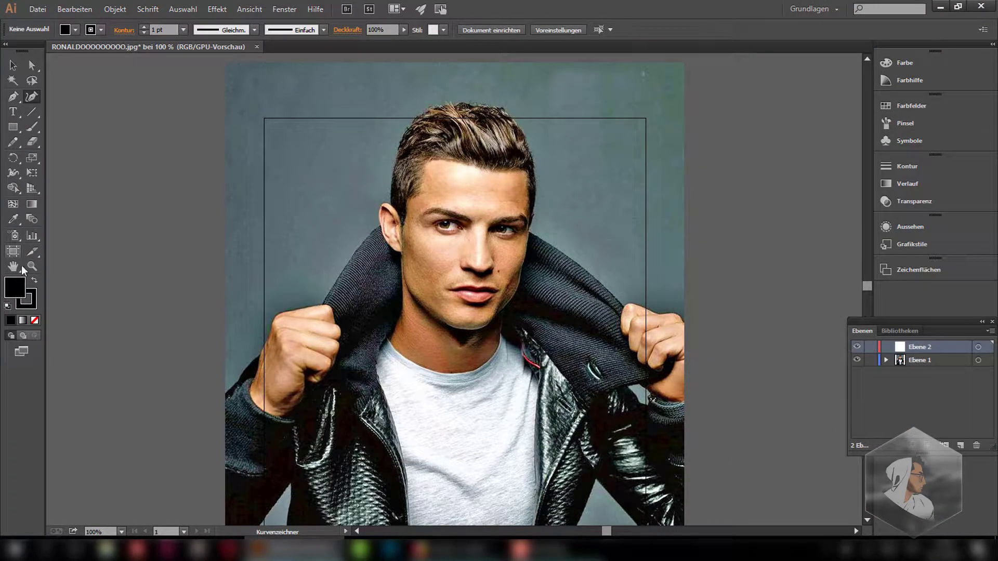
scroll(439, 221, up, 3)
Trace the left eyebrow as a closed solid black shape
click(502, 287)
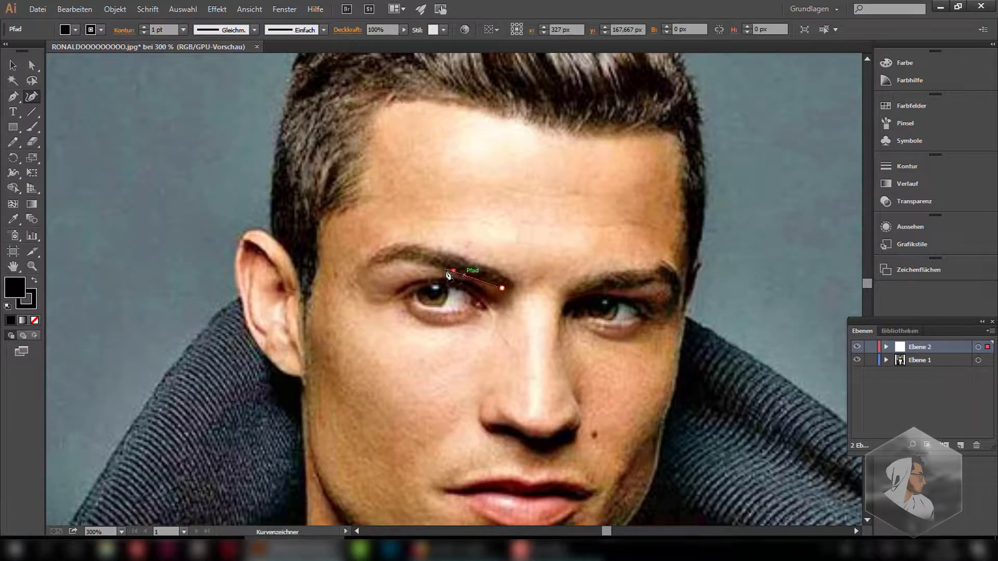
click(454, 272)
click(396, 259)
click(365, 271)
click(413, 246)
click(464, 260)
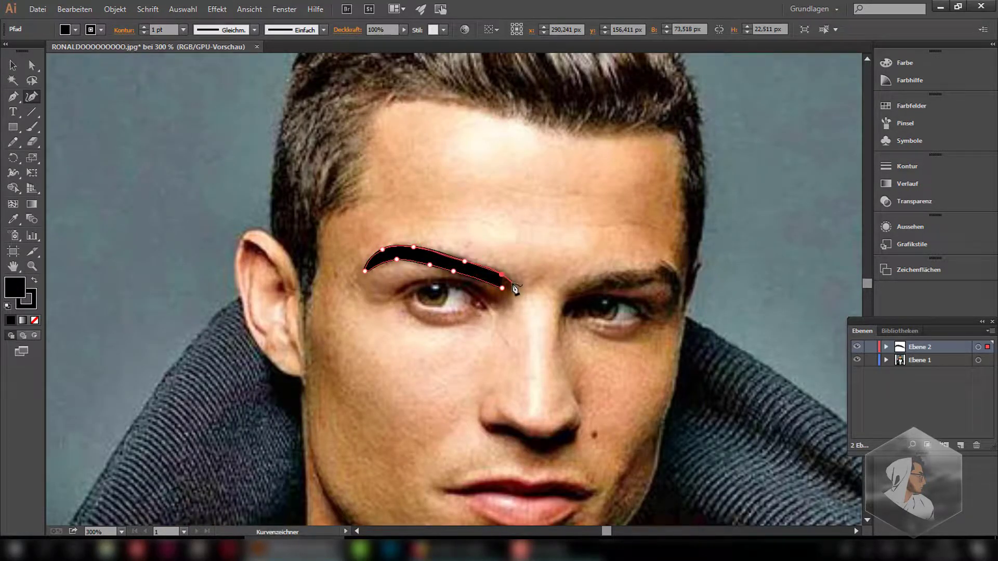
Trace the right eyebrow as a closed black shape and begin outlining the eye
click(574, 296)
click(602, 291)
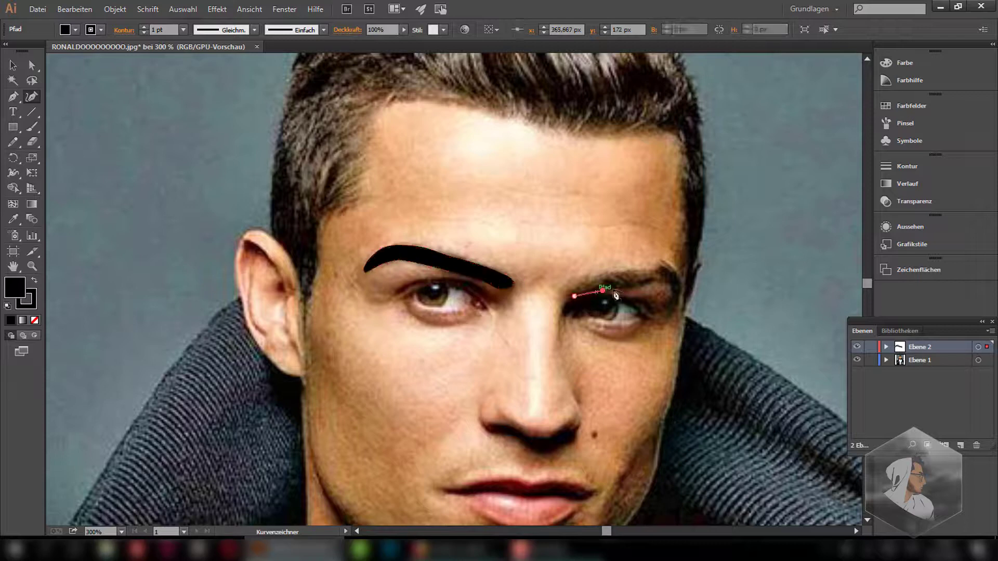
click(652, 283)
click(675, 294)
click(679, 301)
click(679, 282)
click(668, 269)
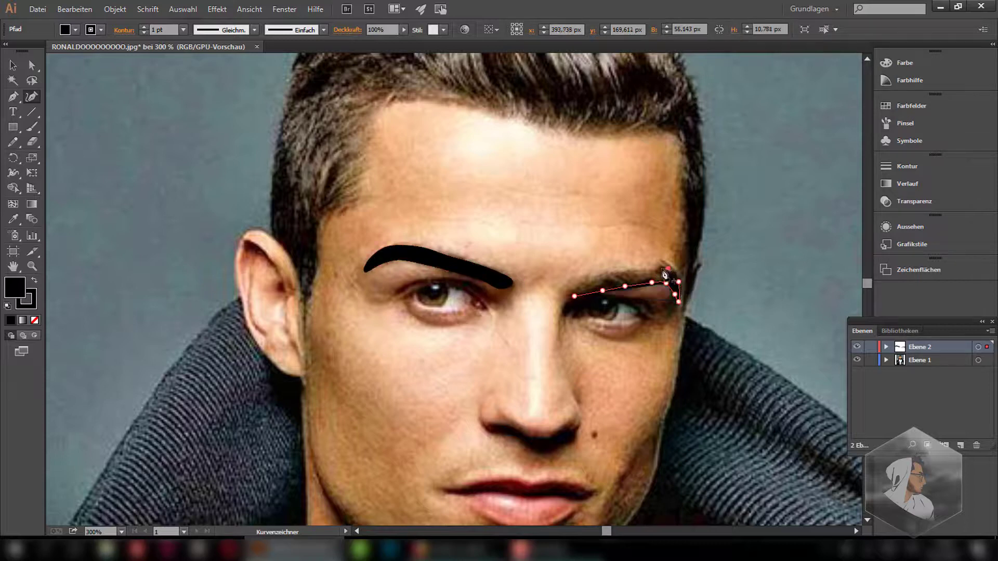
click(633, 272)
click(605, 274)
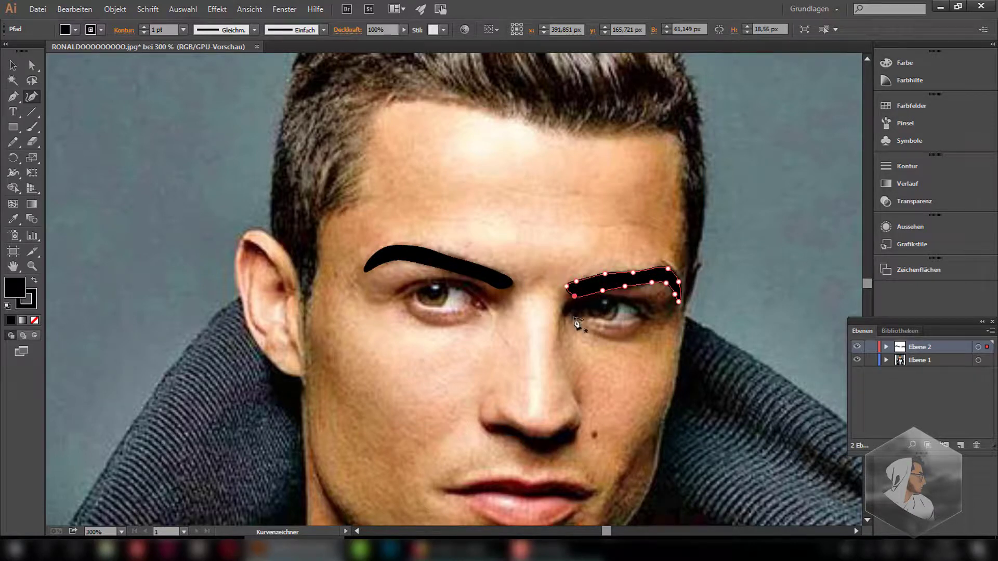
click(574, 317)
click(587, 300)
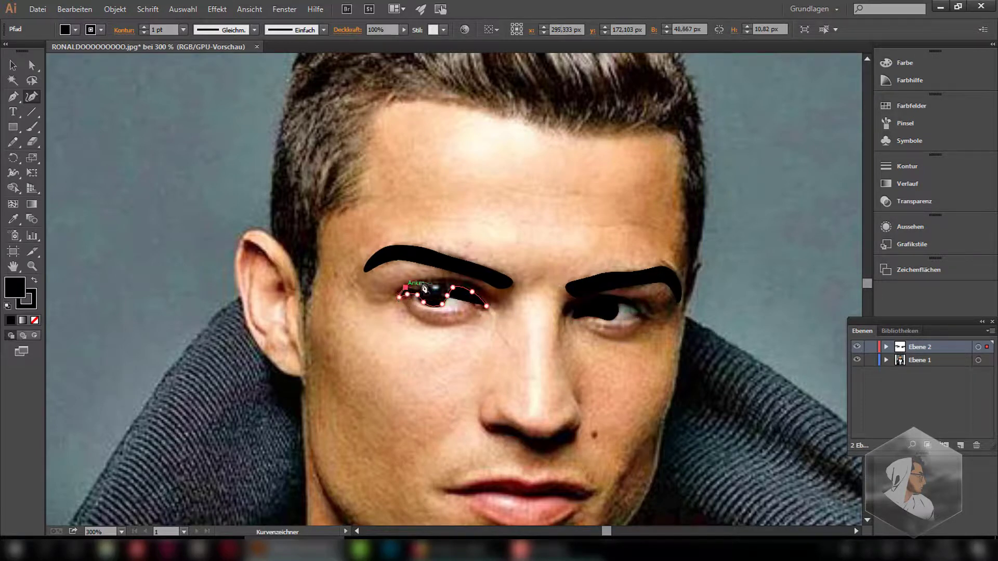
Finish the eye shape and trace the black lines under both eyes
key(Escape)
click(410, 307)
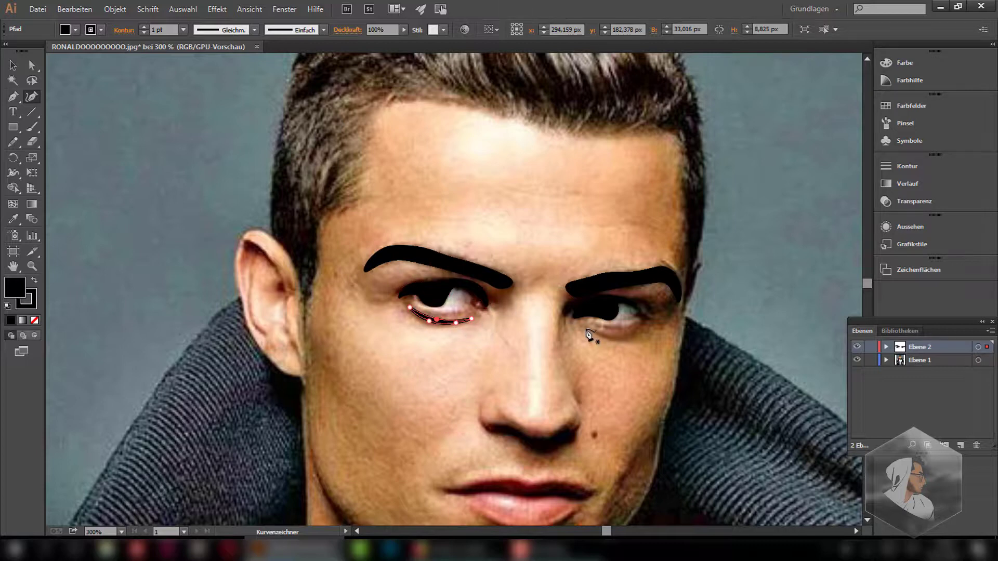
key(Escape)
click(587, 329)
click(605, 338)
click(621, 340)
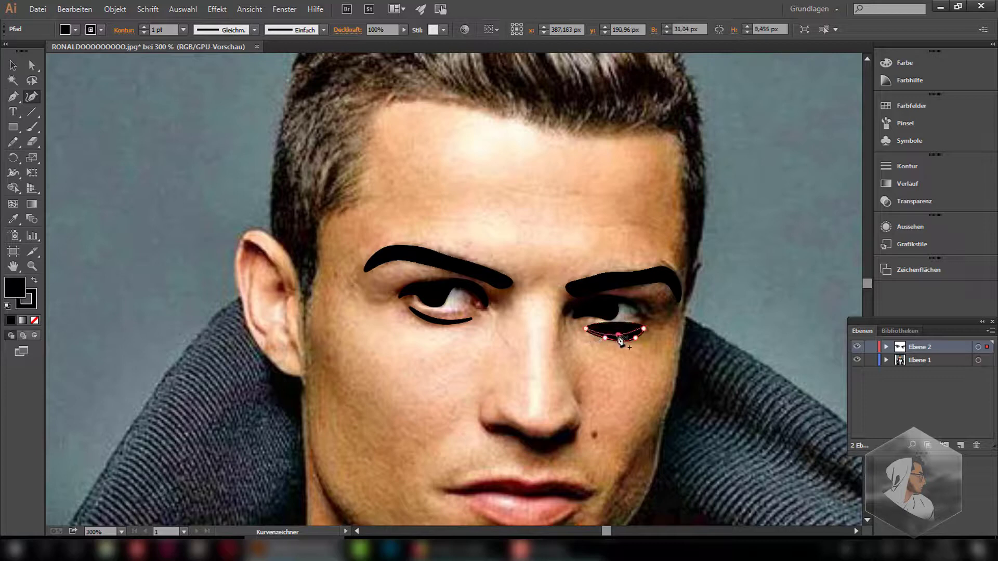
key(Escape)
click(486, 395)
click(481, 412)
Trace the nostrils as one closed black nose shape
click(496, 433)
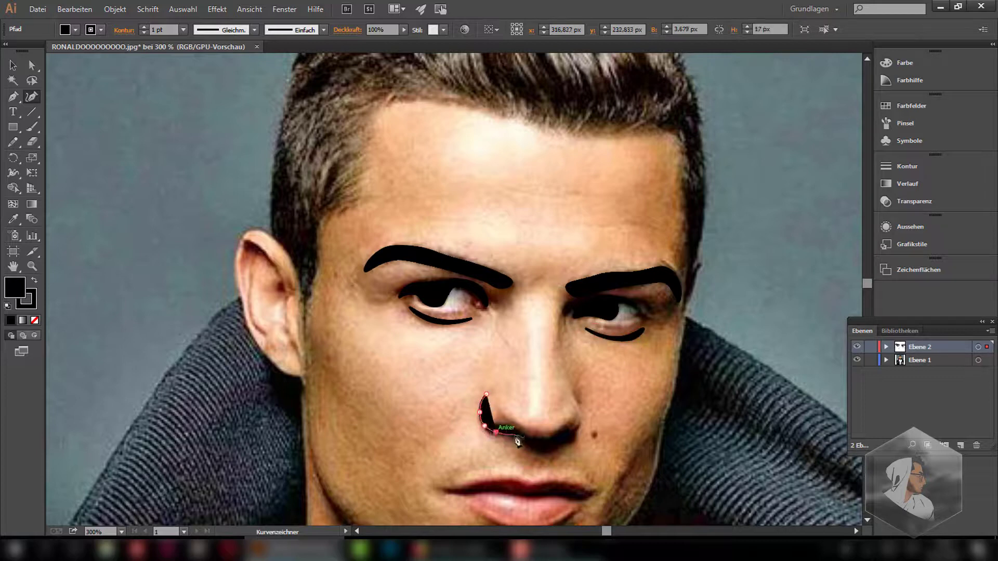
click(580, 417)
click(573, 393)
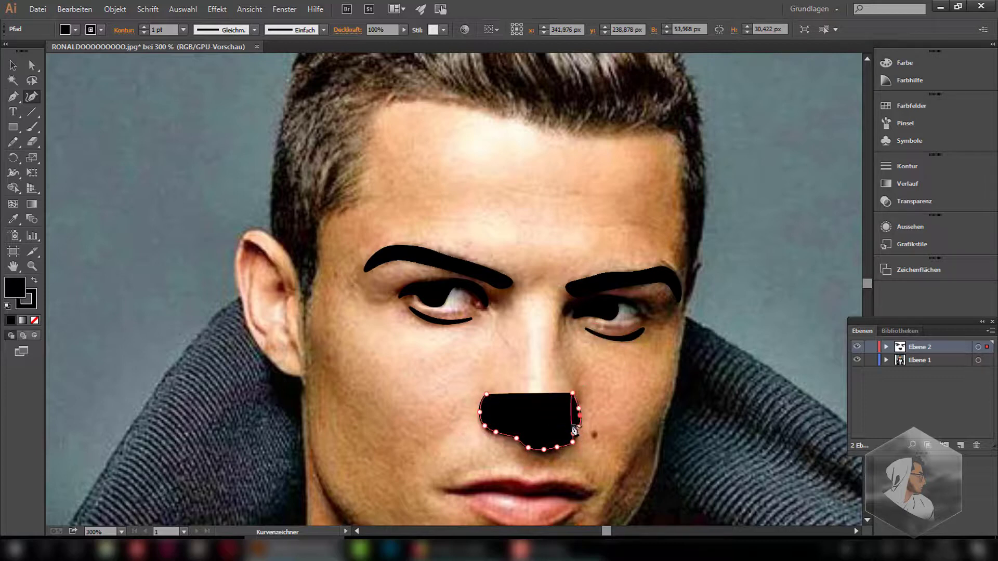
click(572, 426)
click(559, 427)
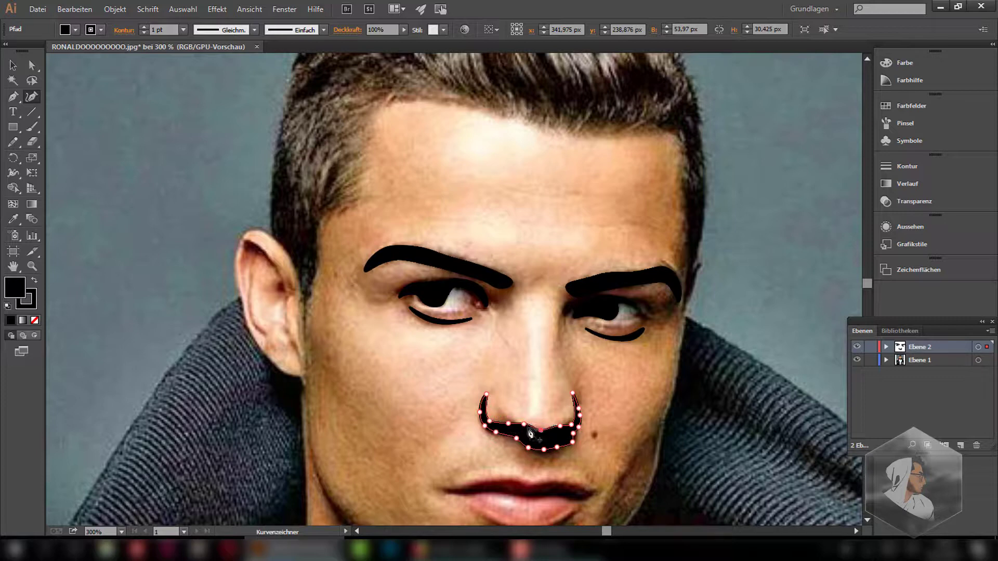
key(Escape)
scroll(614, 367, down, 3)
Trace the upper lip as a black shape
click(445, 414)
click(465, 414)
click(479, 408)
click(499, 405)
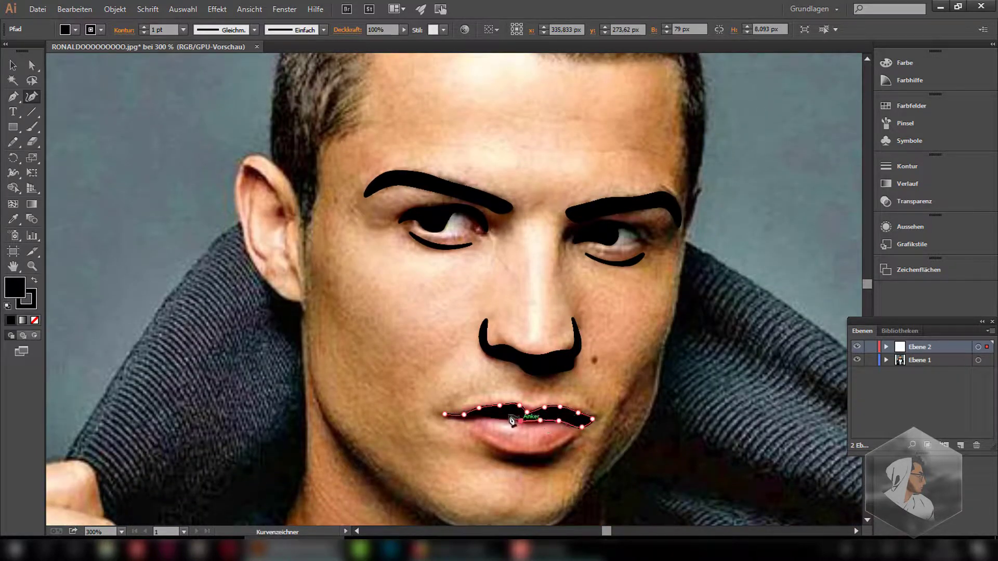
key(Escape)
click(481, 439)
Trace the lower lip as a closed black shape
click(523, 453)
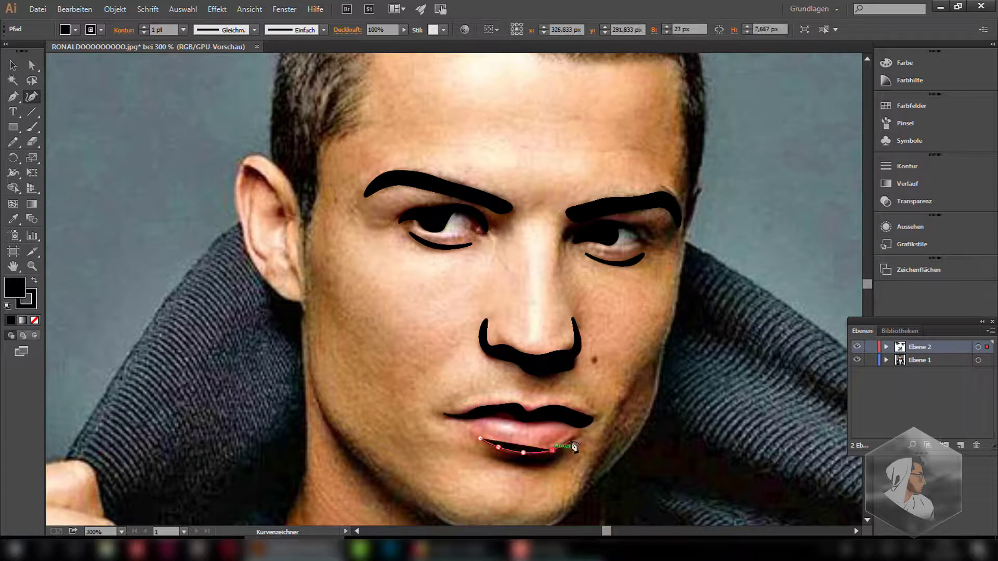
click(580, 437)
click(555, 459)
click(503, 460)
click(591, 426)
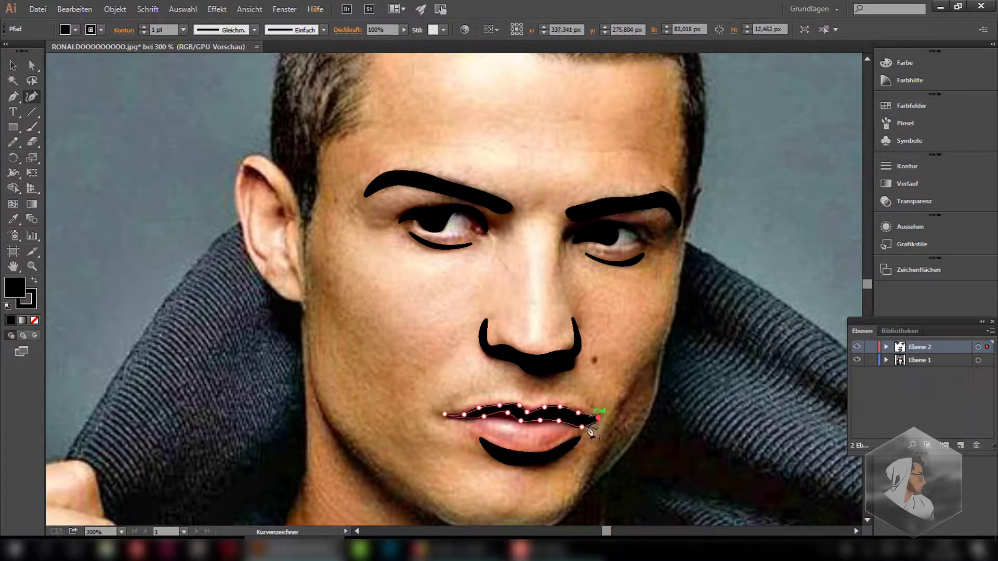
scroll(323, 290, up, 5)
Outline the hair from the left temple across the hairline and down the right temple
click(309, 354)
click(314, 327)
click(320, 309)
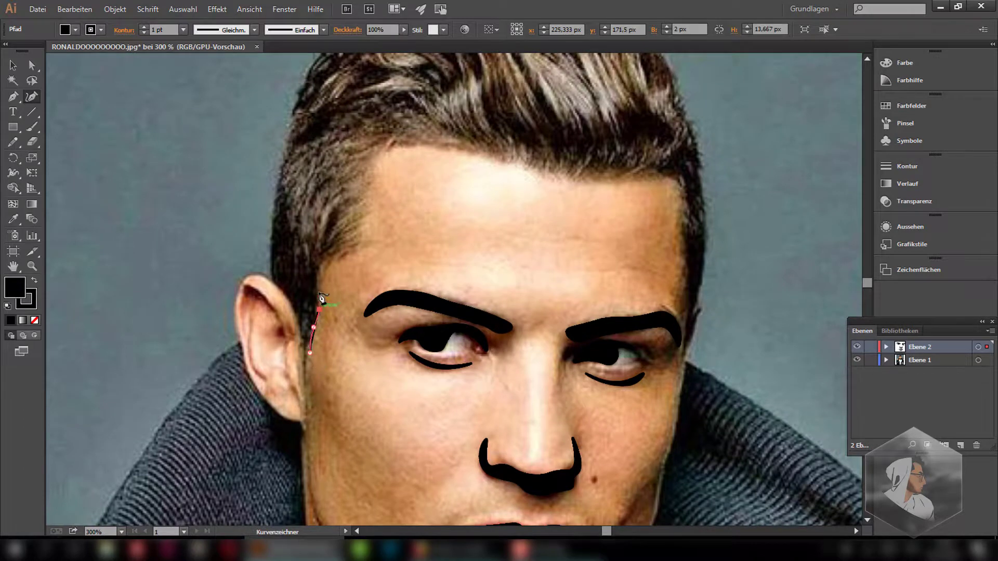
click(348, 255)
click(362, 240)
click(372, 155)
click(470, 154)
click(544, 169)
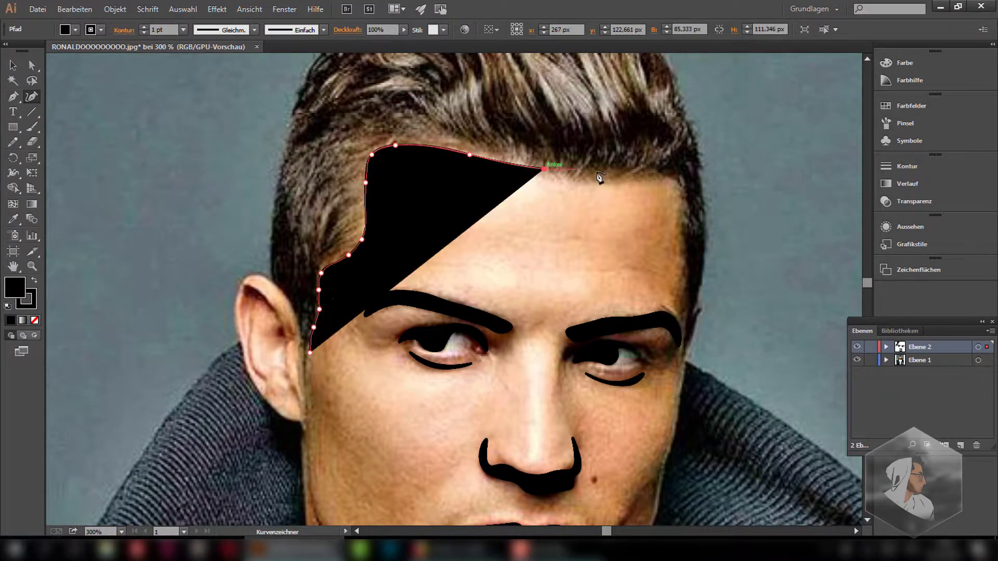
click(651, 177)
click(687, 264)
click(687, 336)
click(705, 227)
click(700, 158)
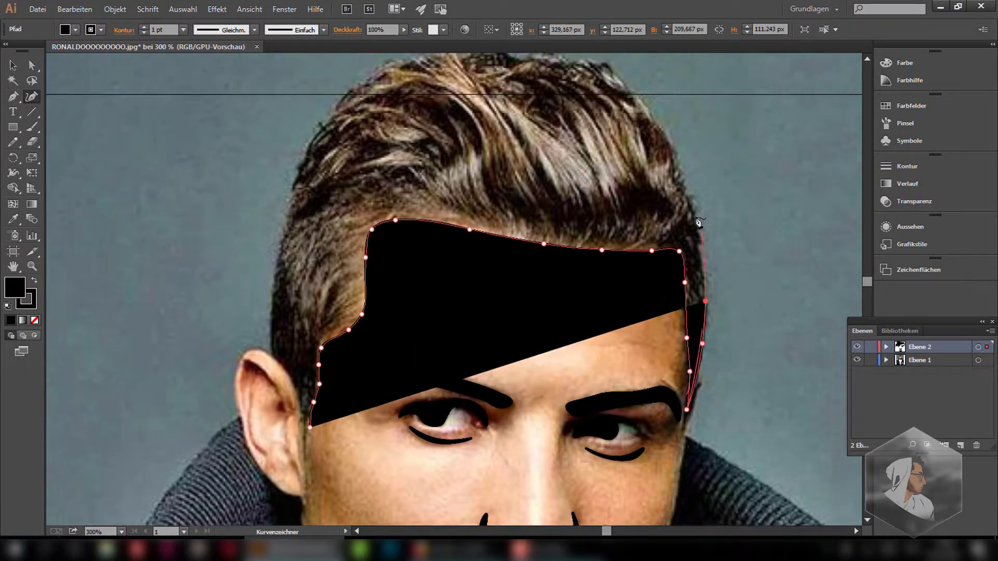
Continue the hair outline up the right side and across the tufts at the crown
scroll(687, 217, up, 4)
click(685, 212)
click(668, 167)
click(649, 143)
click(628, 117)
click(607, 94)
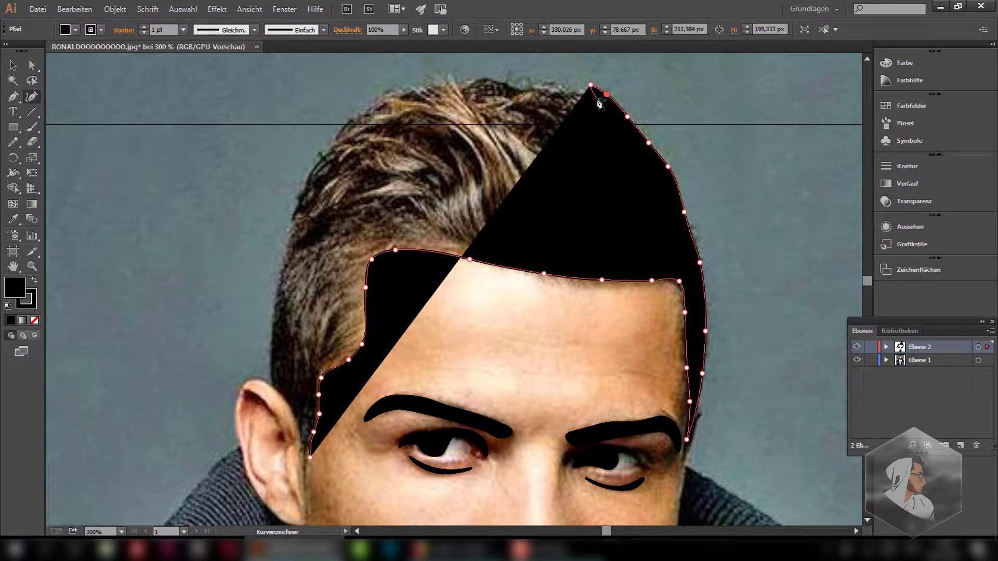
click(576, 89)
click(535, 84)
click(524, 89)
click(498, 80)
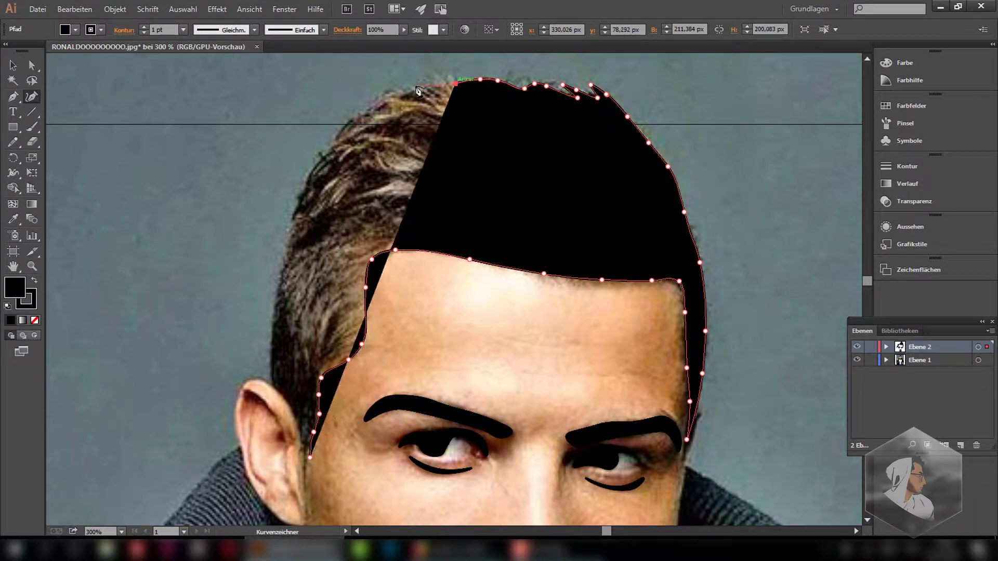
click(456, 84)
click(392, 93)
Trace the left side of the hair down to the ear and close the hair shape
click(330, 139)
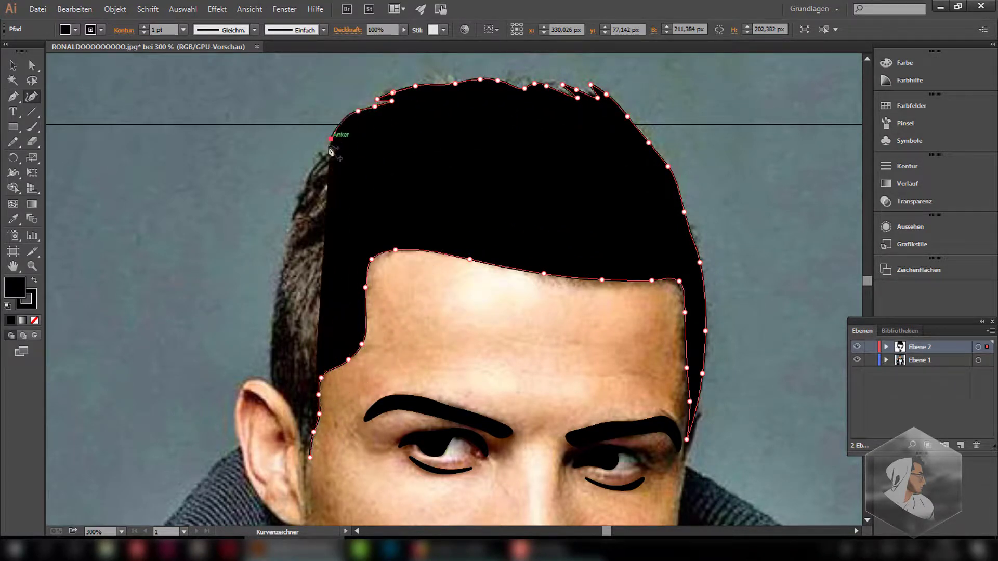
click(316, 160)
click(284, 244)
scroll(284, 249, down, 1)
click(273, 264)
click(271, 316)
click(299, 366)
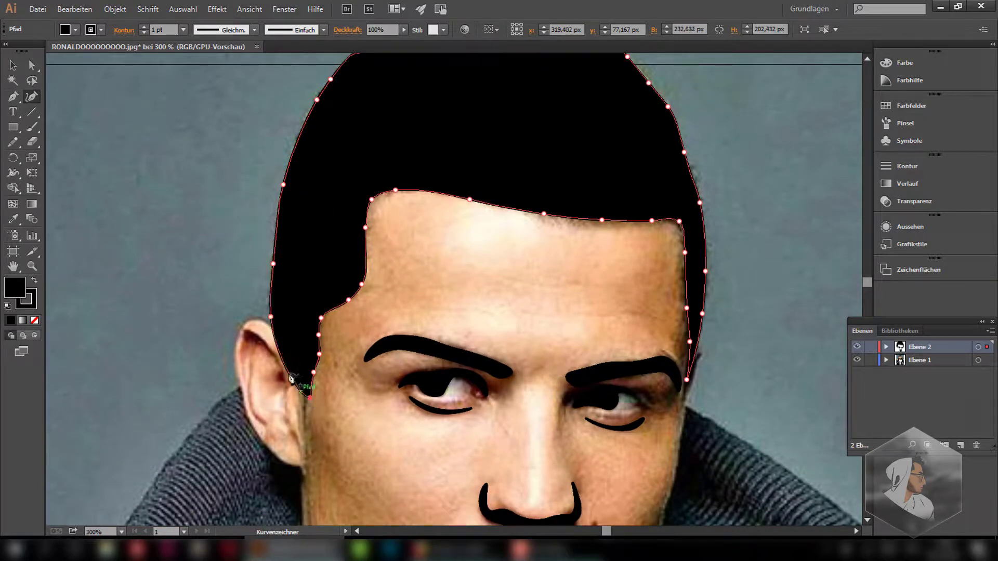
click(310, 398)
scroll(307, 364, down, 1)
scroll(311, 333, down, 2)
Trace the outer jawline from the left ear around the chin
click(309, 336)
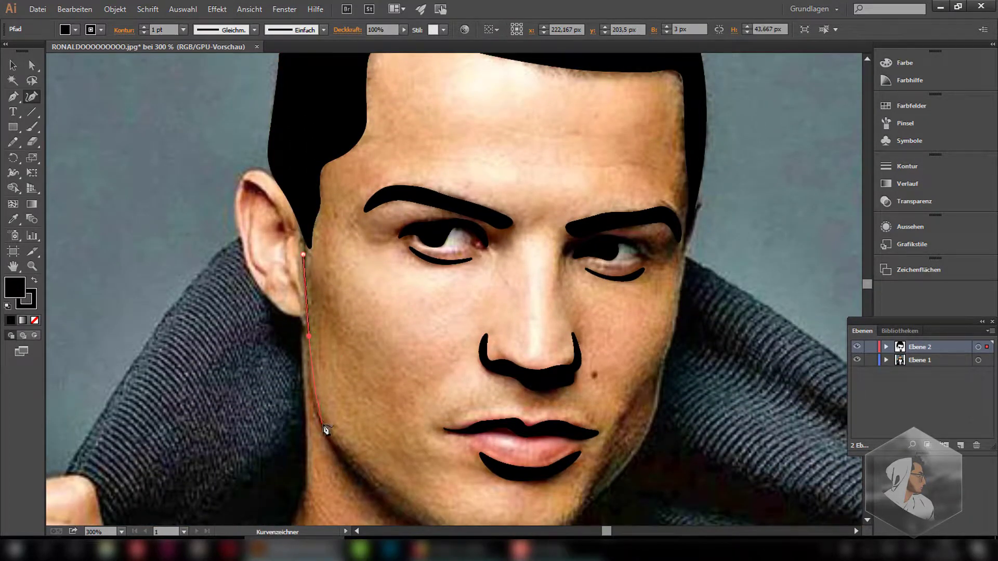
click(322, 425)
scroll(341, 459, down, 1)
click(386, 455)
click(425, 478)
click(449, 494)
scroll(452, 497, down, 1)
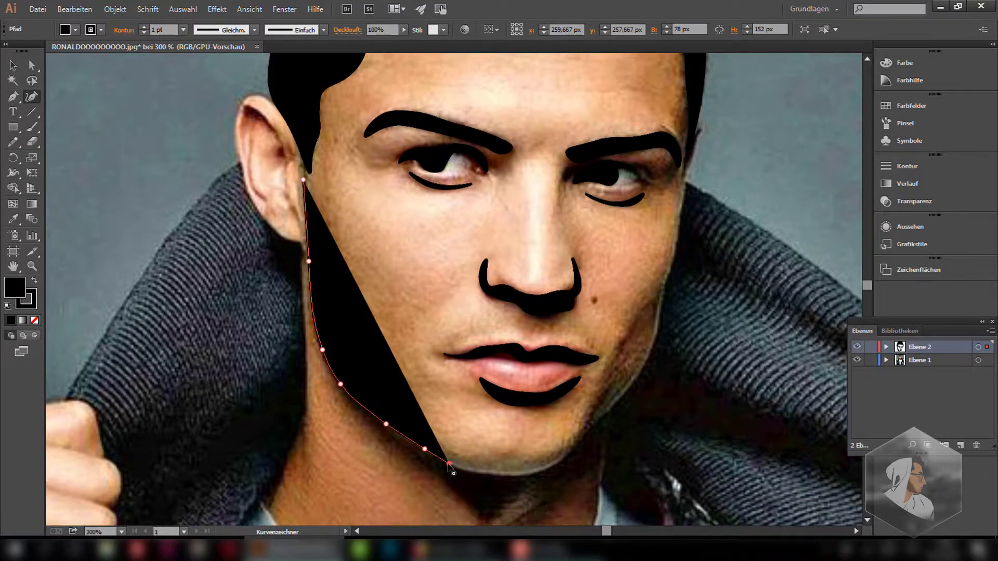
click(486, 474)
click(533, 474)
click(567, 458)
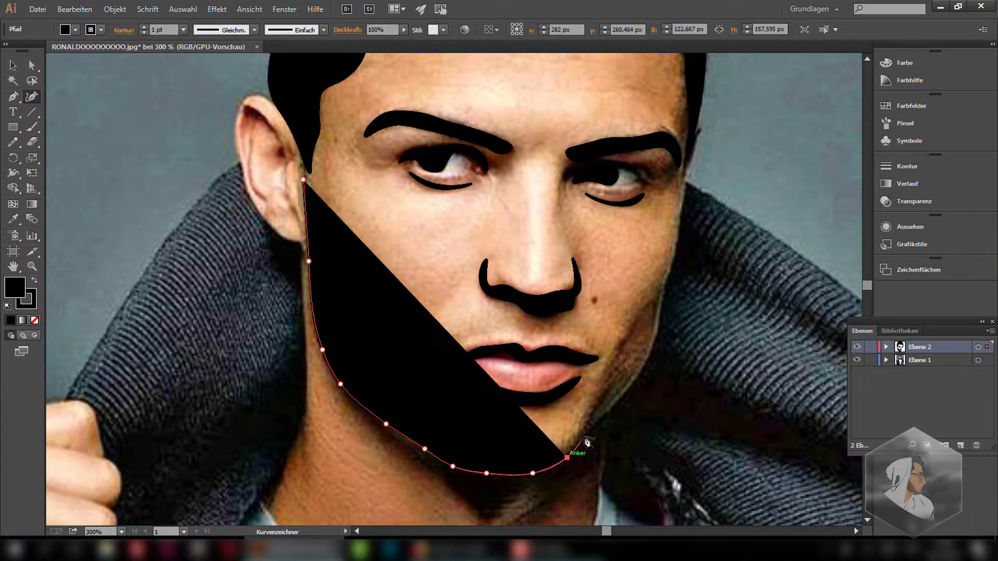
click(586, 434)
Extend the jaw outline up the right side of the face in smooth-curve mode
click(610, 407)
click(646, 365)
click(656, 329)
click(663, 290)
click(679, 247)
click(680, 213)
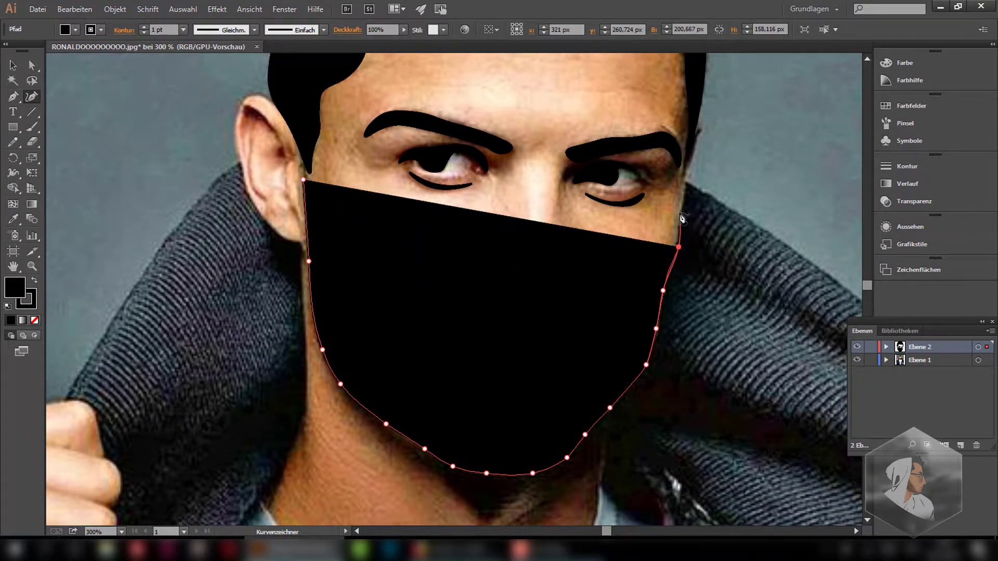
click(684, 188)
click(13, 97)
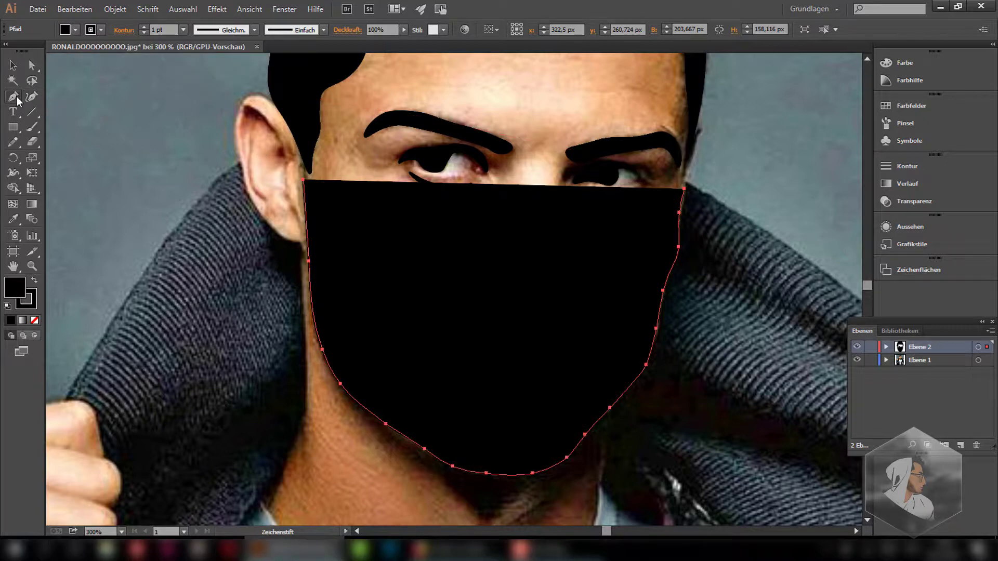
click(32, 97)
Trace the inner jawline back to the left ear, forming a thin closed band
click(634, 370)
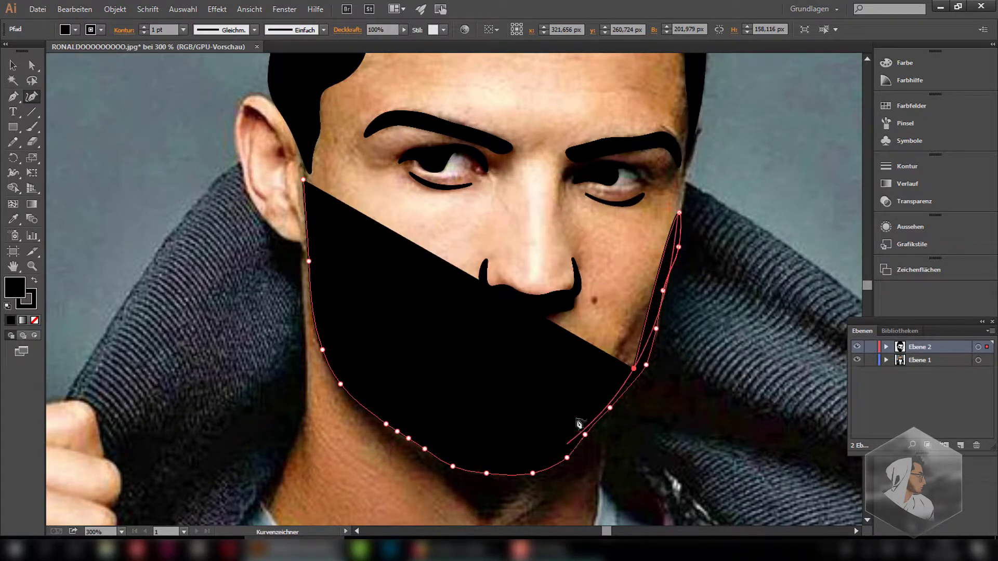
click(549, 459)
click(468, 460)
click(385, 410)
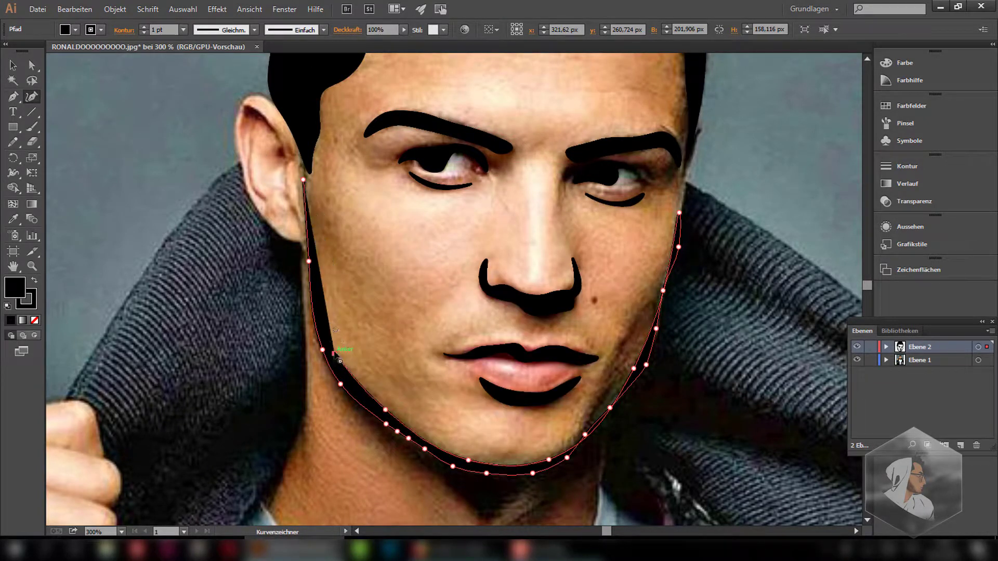
click(335, 354)
click(315, 271)
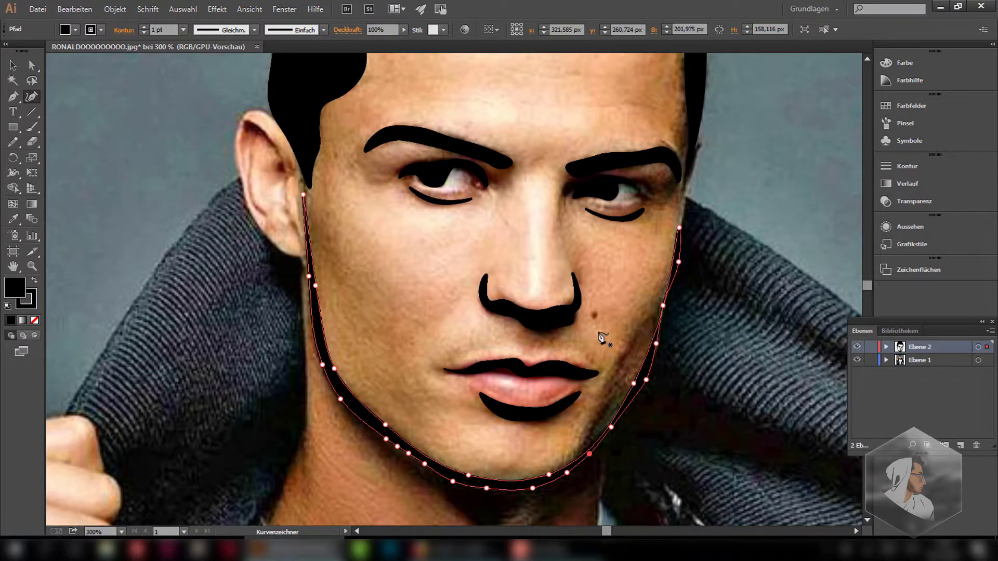
scroll(601, 339, down, 3)
key(Escape)
Sketch a neck outline, then undo it
click(303, 239)
click(307, 317)
click(288, 369)
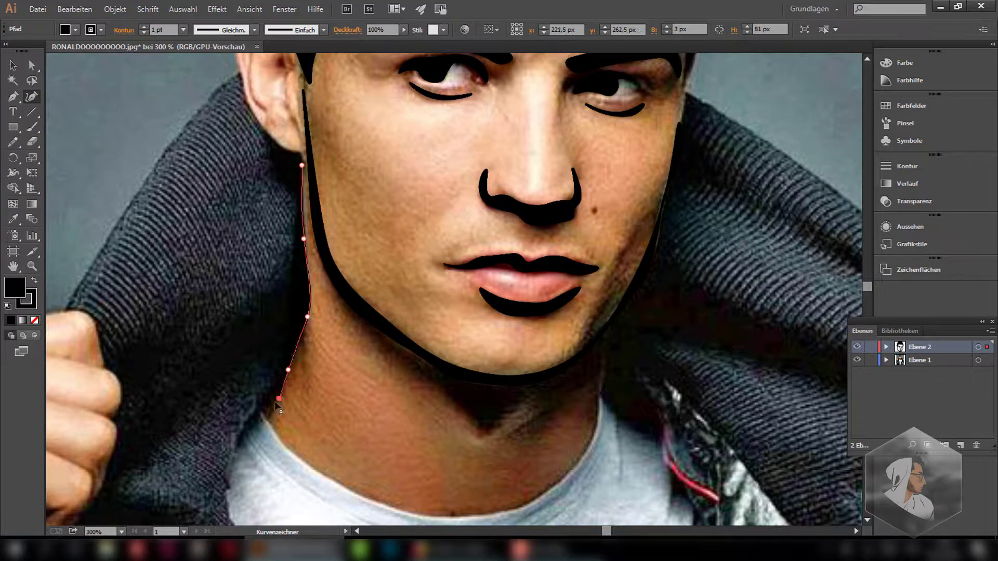
click(267, 417)
click(303, 463)
click(380, 503)
key(ctrl+z)
key(ctrl+z)
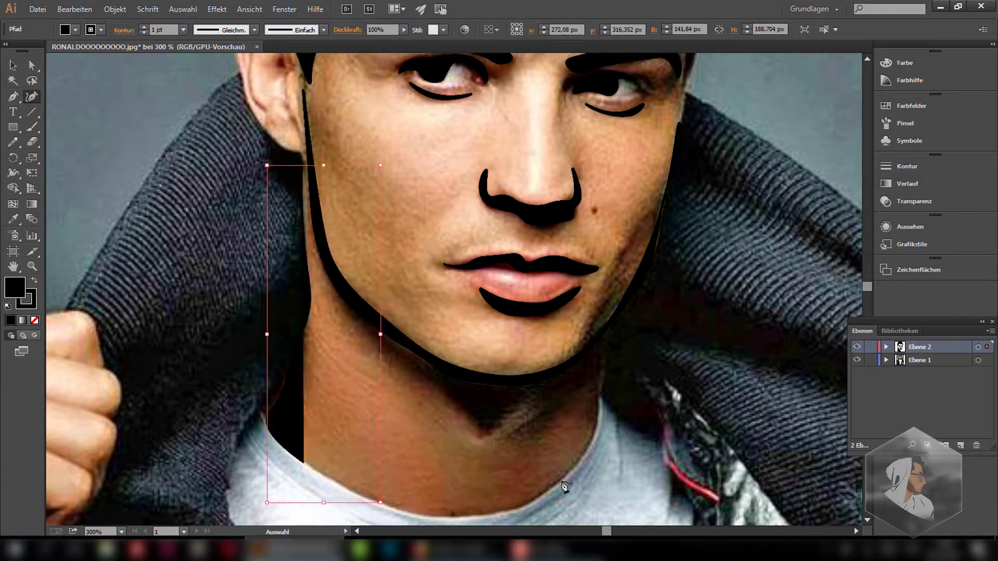
key(ctrl+z)
key(ctrl+z)
key(ctrl+z)
key(ctrl+z)
key(ctrl+z)
scroll(292, 160, down, 1)
On a new layer, trace down the left neck, along the collar and up the right neck
ctrl+click(960, 446)
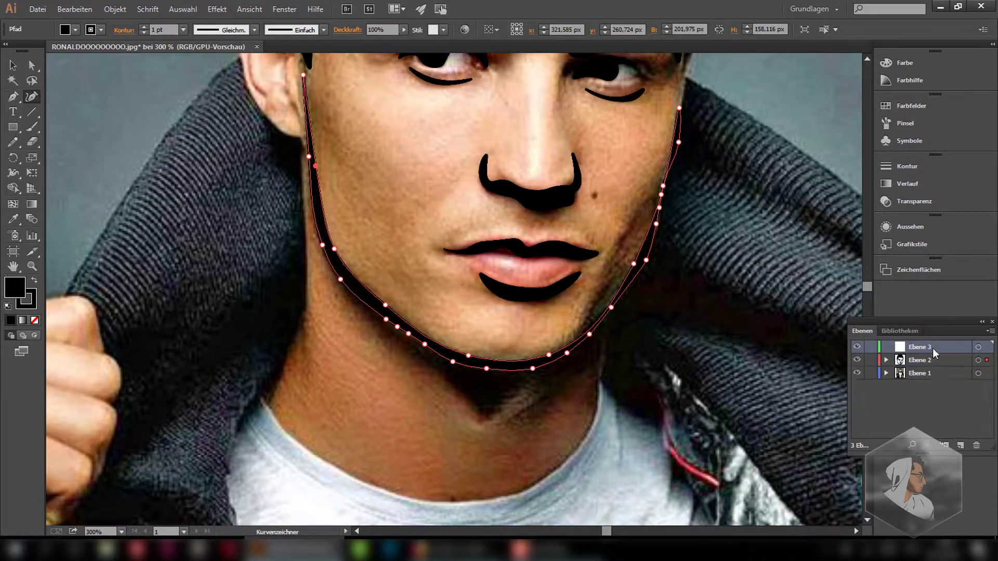
click(300, 149)
click(304, 232)
click(304, 311)
click(280, 372)
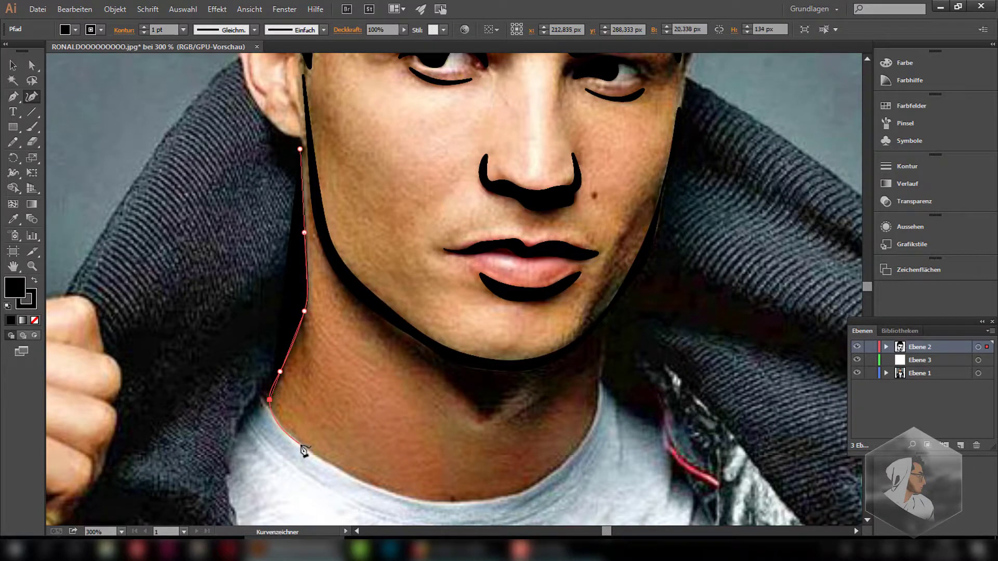
click(301, 445)
click(378, 484)
click(512, 495)
click(560, 464)
click(597, 407)
click(599, 371)
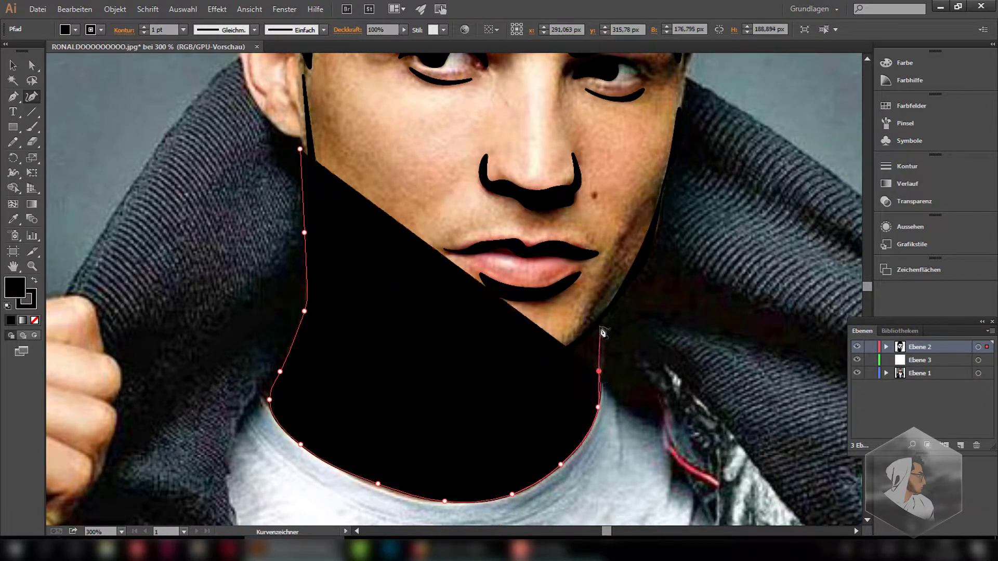
click(600, 327)
click(632, 272)
click(648, 242)
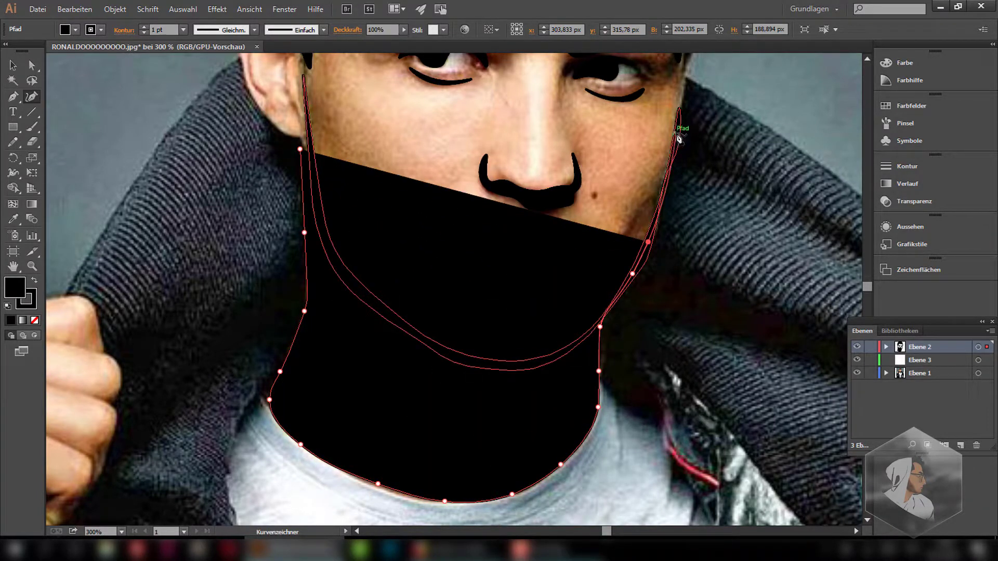
Continue the outline over the top of the head and around the ear, then pick orange E08A3D as its fill
scroll(679, 139, up, 5)
scroll(679, 139, up, 3)
click(671, 219)
scroll(685, 134, down, 5)
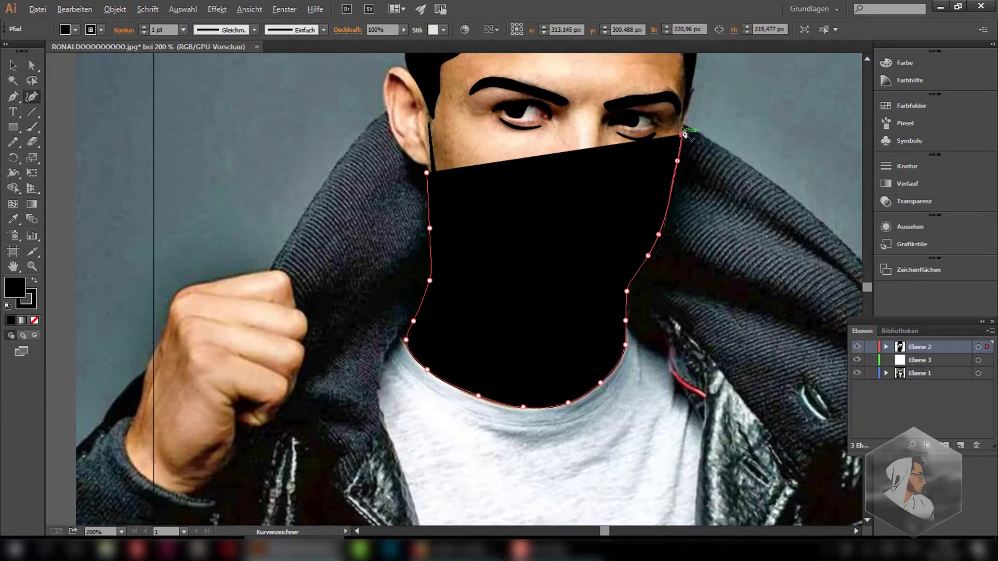
scroll(685, 134, up, 3)
click(691, 175)
click(652, 101)
click(578, 96)
click(450, 88)
click(437, 145)
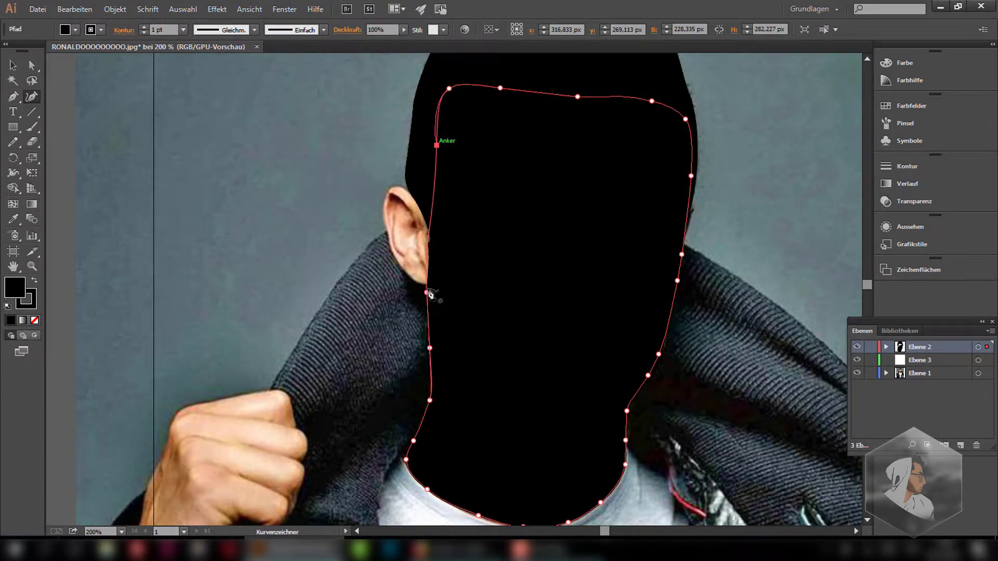
click(428, 215)
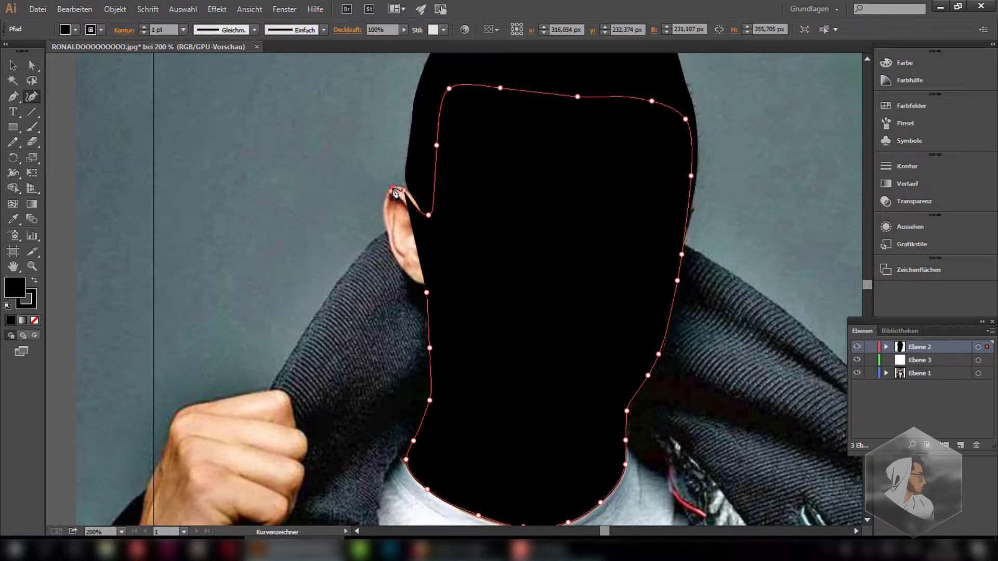
click(392, 188)
click(384, 210)
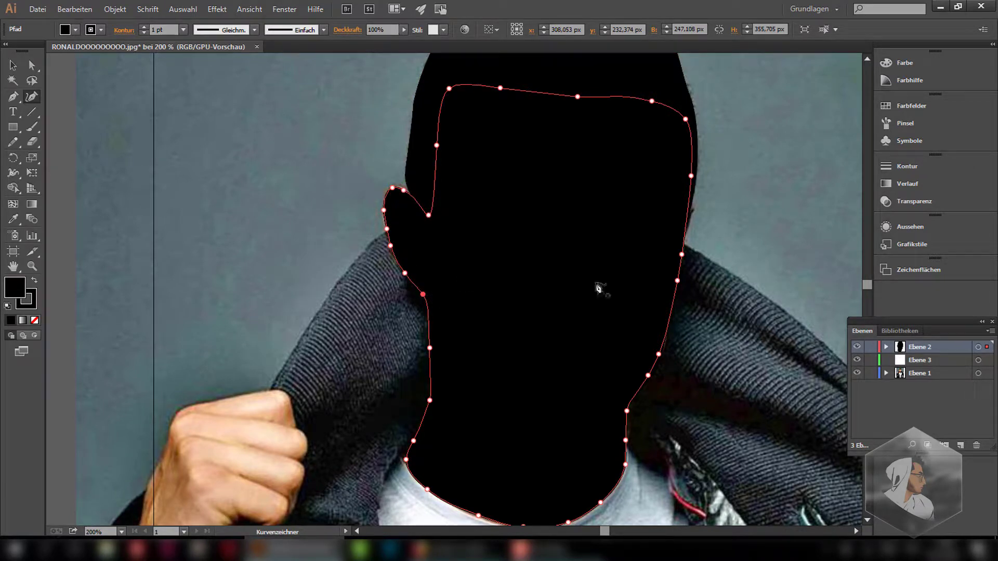
double_click(9, 290)
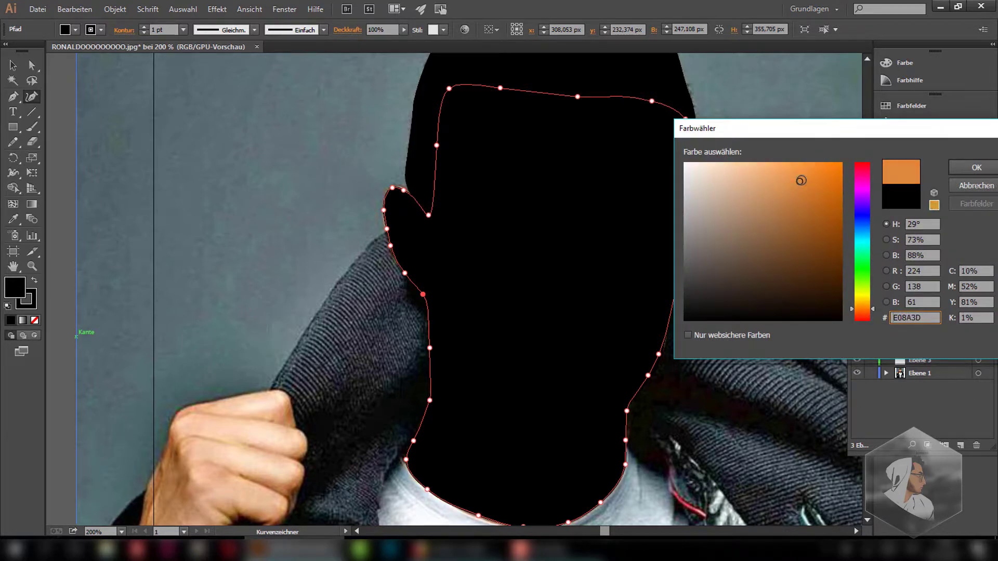
Apply the orange fill, move the silhouette to Ebene 3 below the line art, and hide Ebene 3
key(Return)
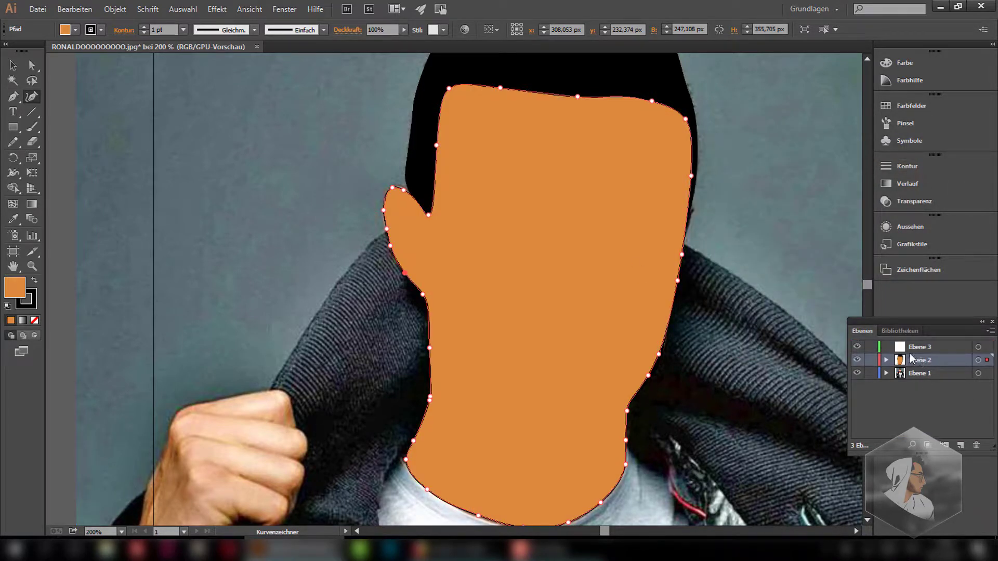
click(887, 360)
drag(920, 373, 921, 346)
click(886, 347)
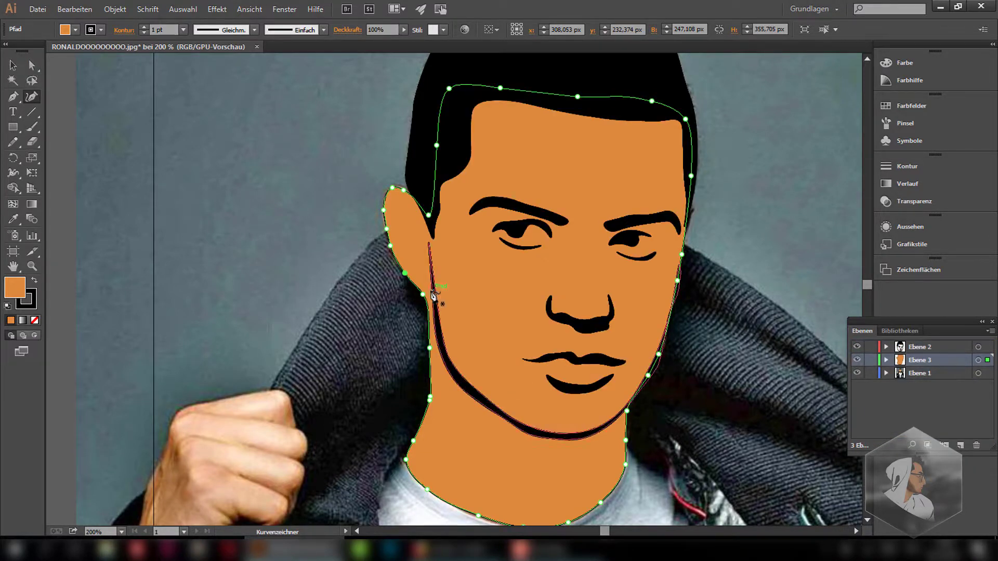
click(857, 360)
Start a crescent path along the ear's top edge
click(415, 220)
click(407, 203)
click(393, 194)
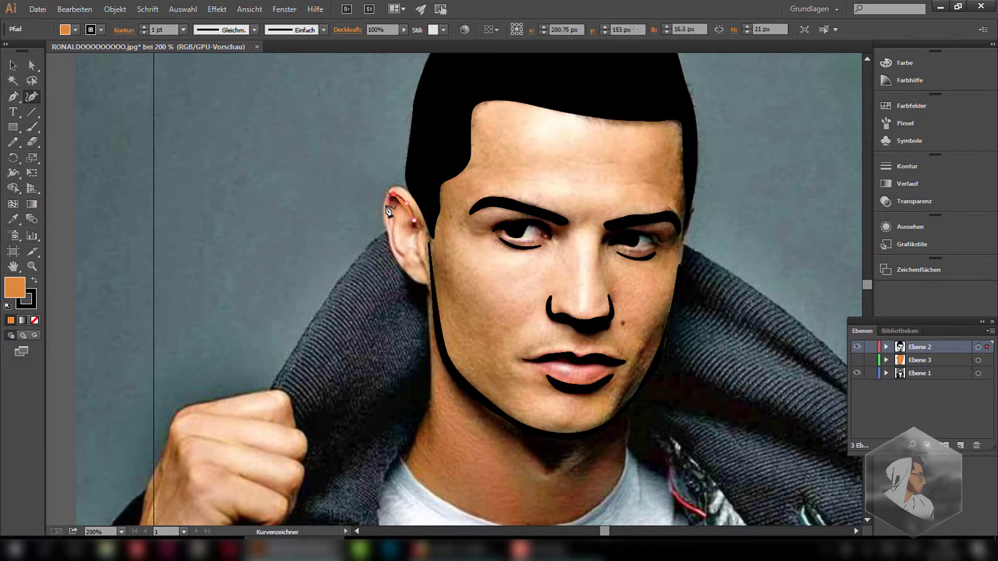
scroll(393, 218, up, 2)
Close the ear crescent and give it a black fill with no stroke
scroll(393, 218, up, 1)
click(379, 207)
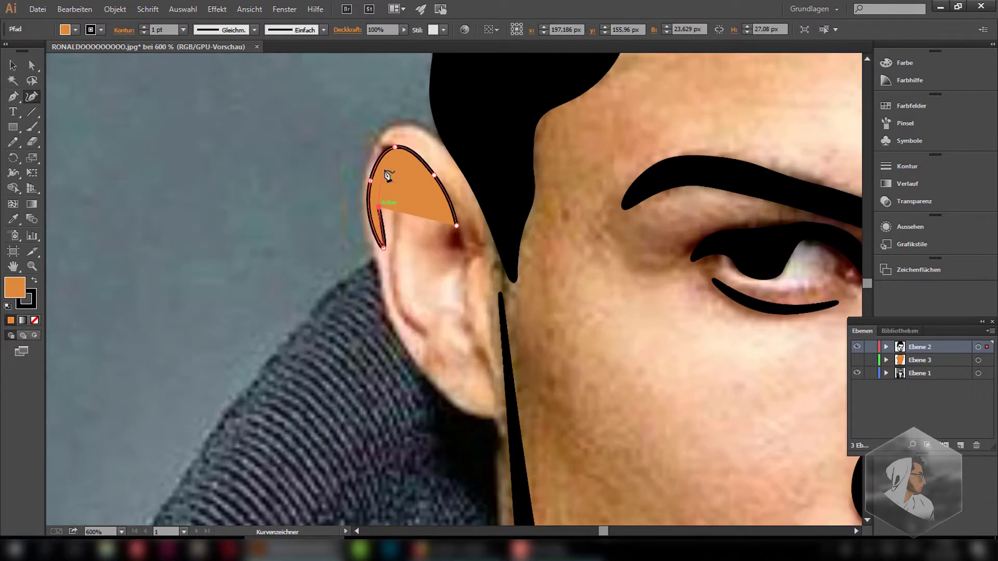
click(384, 170)
click(456, 227)
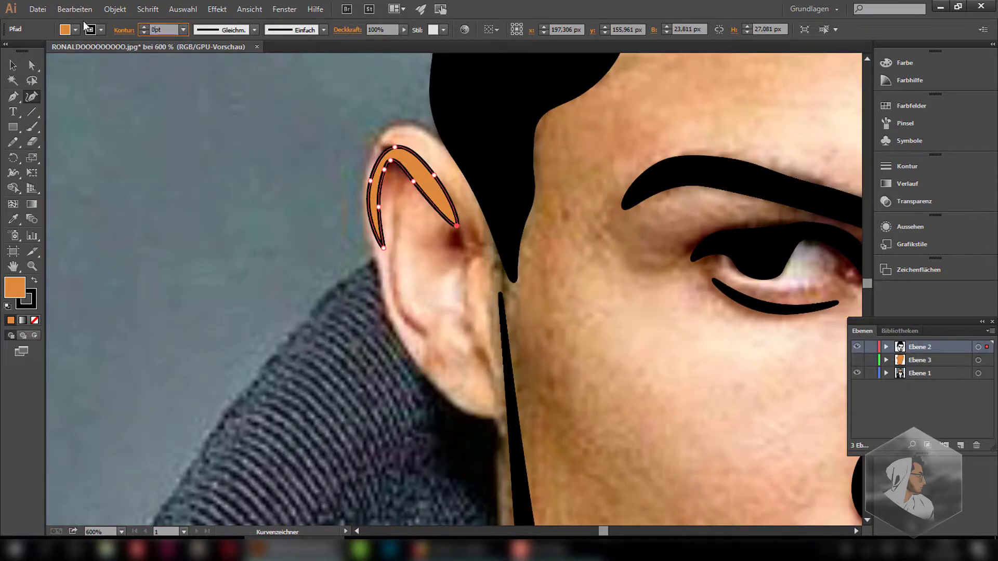
shift+click(65, 29)
key(Return)
click(418, 329)
Draw a second curve on the lower ear rim, zoom out, and turn the orange layer back on
click(404, 308)
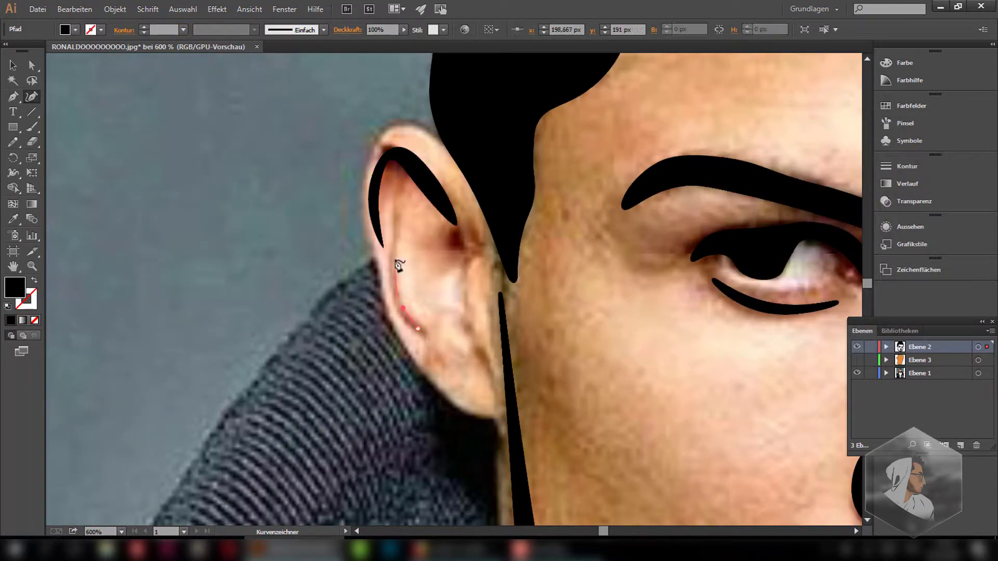
click(393, 247)
click(395, 221)
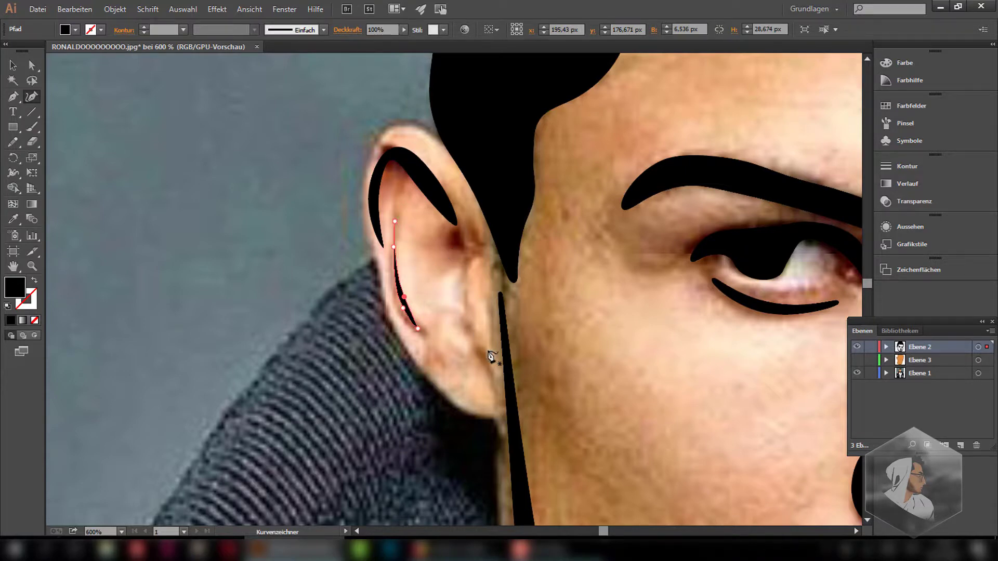
key(ctrl+minus)
key(ctrl+minus)
key(ctrl+minus)
click(856, 360)
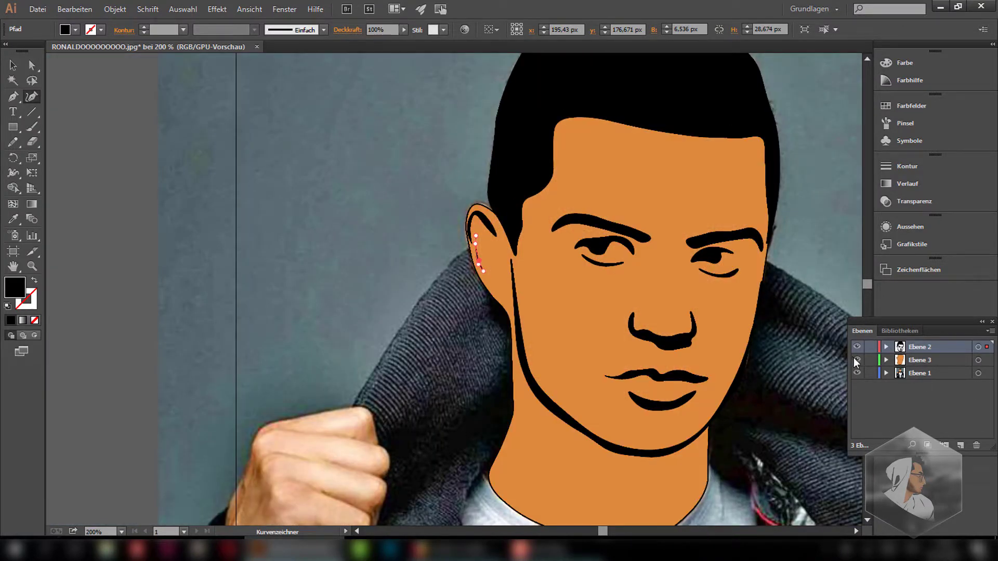
click(856, 360)
click(856, 360)
click(856, 360)
Recolour the face silhouette to a lighter peach skin tone
double_click(932, 360)
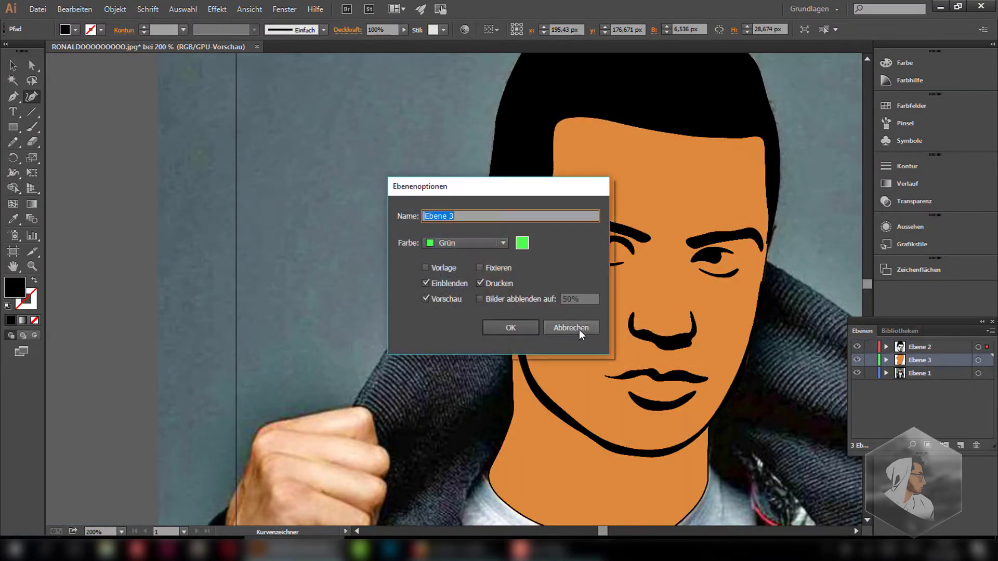
click(571, 328)
scroll(520, 364, down, 1)
click(513, 401)
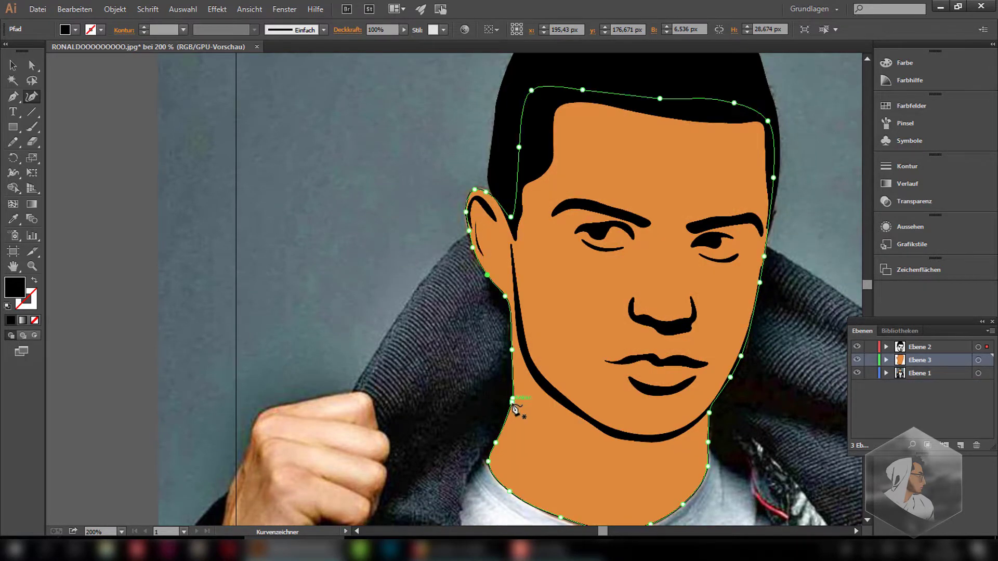
double_click(14, 287)
click(771, 173)
click(971, 165)
Add new layer Ebene 4 for shadows, hide the skin layer, and start a shadow below the chin
click(857, 373)
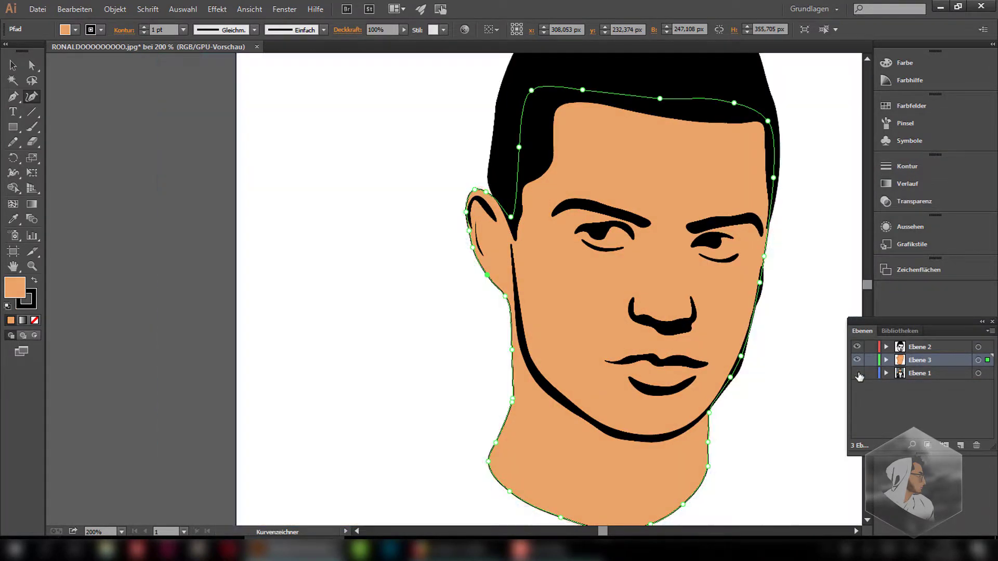
click(857, 359)
click(858, 360)
click(857, 360)
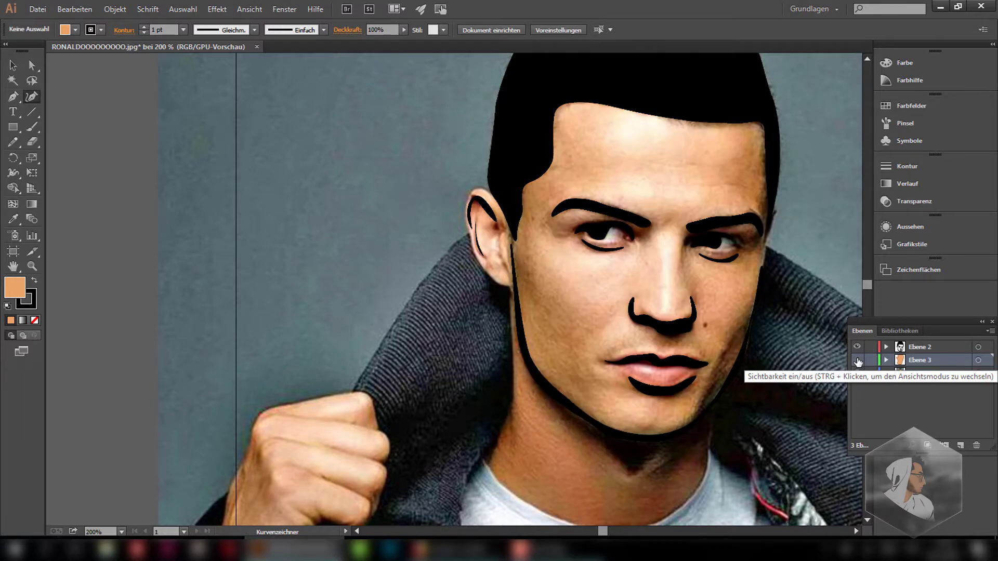
key(ctrl+l)
click(858, 373)
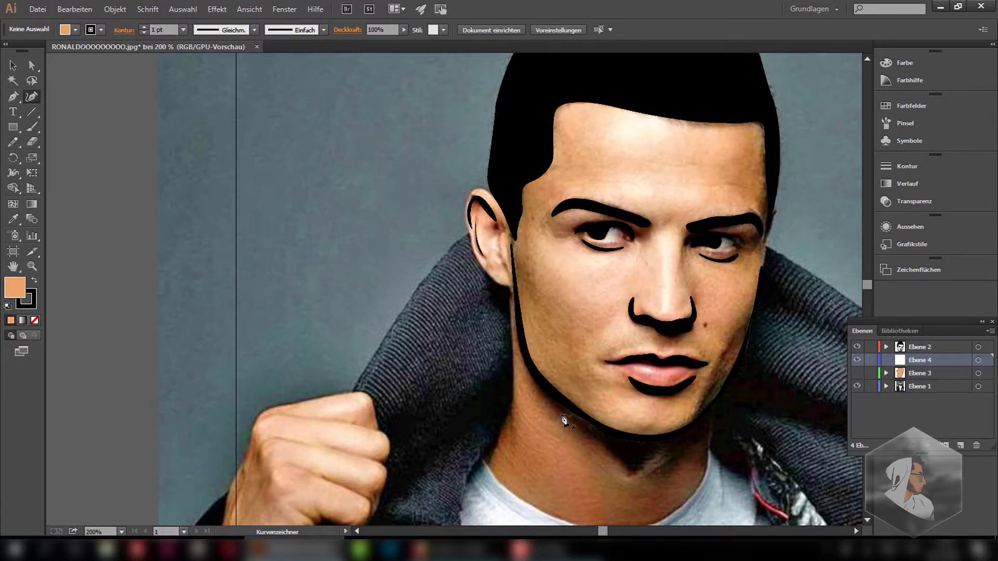
click(537, 391)
Trace the neck shadow along the chin toward the right jaw and reshape its top point
click(626, 468)
click(639, 471)
click(691, 448)
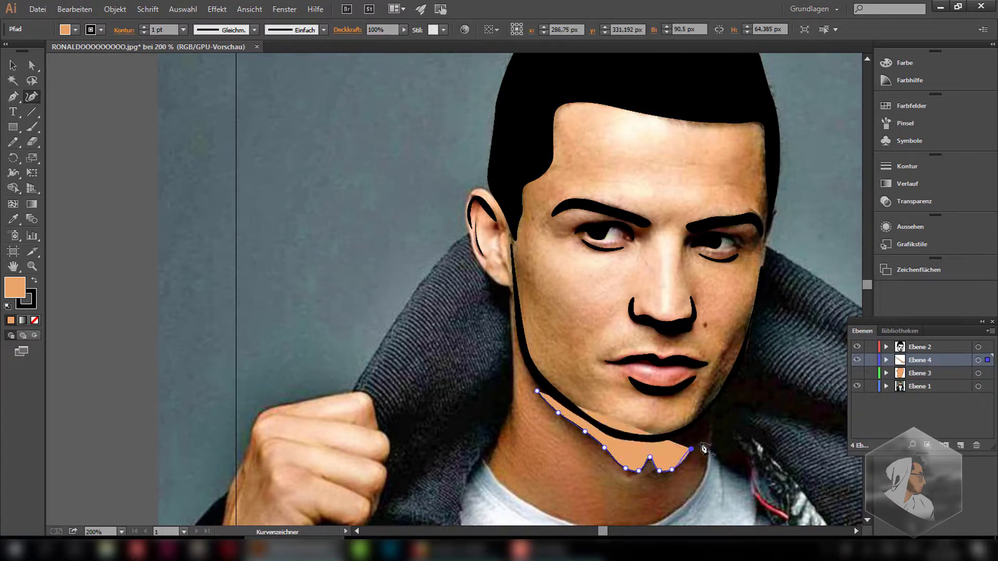
scroll(729, 385, up, 4)
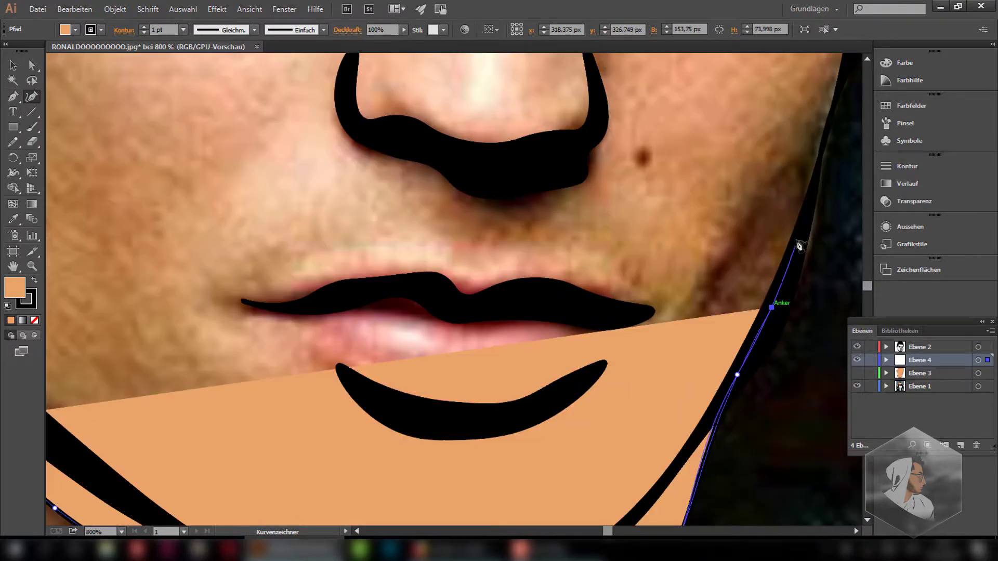
click(807, 168)
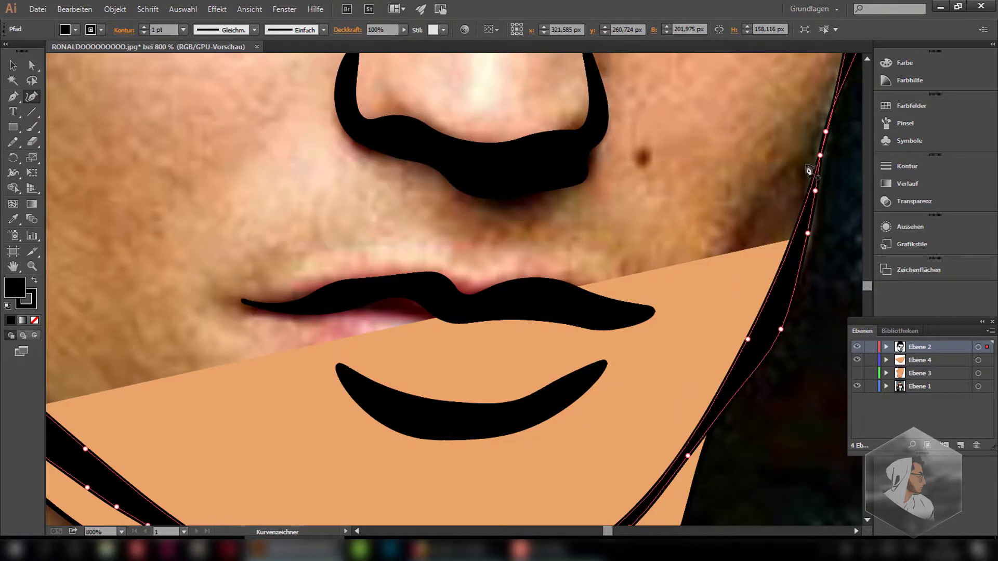
click(779, 285)
drag(788, 241, 813, 143)
drag(728, 234, 655, 422)
Extend the shadow edge along the jawline to the left jaw
scroll(656, 436, down, 3)
click(612, 411)
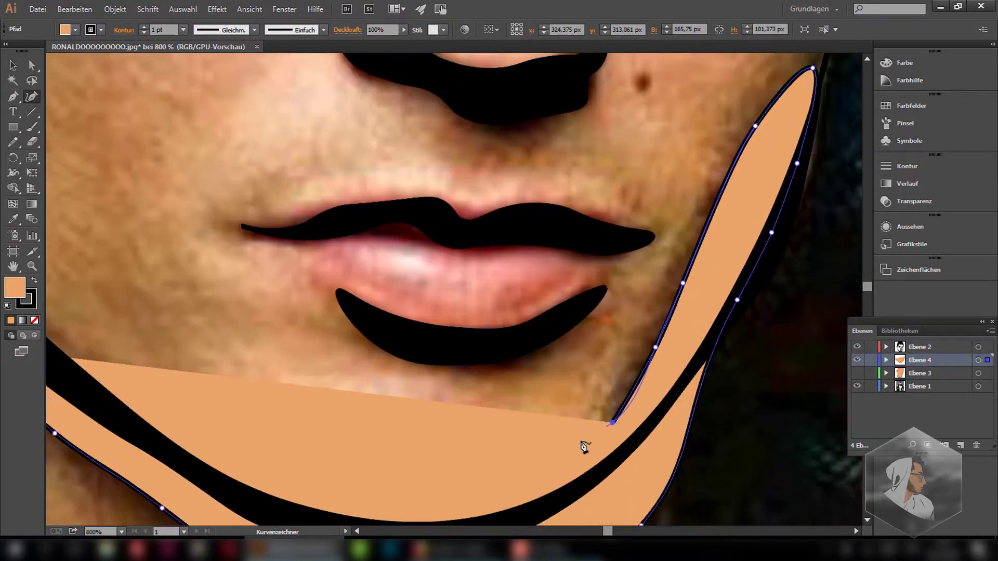
click(542, 453)
scroll(541, 454, down, 2)
click(337, 437)
click(191, 375)
scroll(144, 364, down, 2)
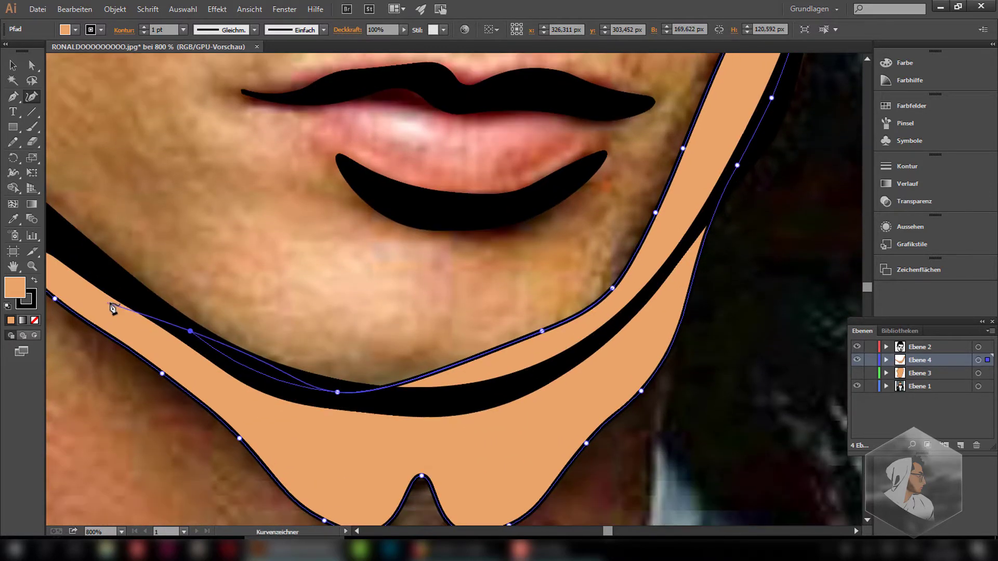
scroll(111, 305, down, 3)
Fill the neck shadow with darker orange-brown CB8250, hide the photo, show the skin layer
double_click(15, 286)
text(CC8250)
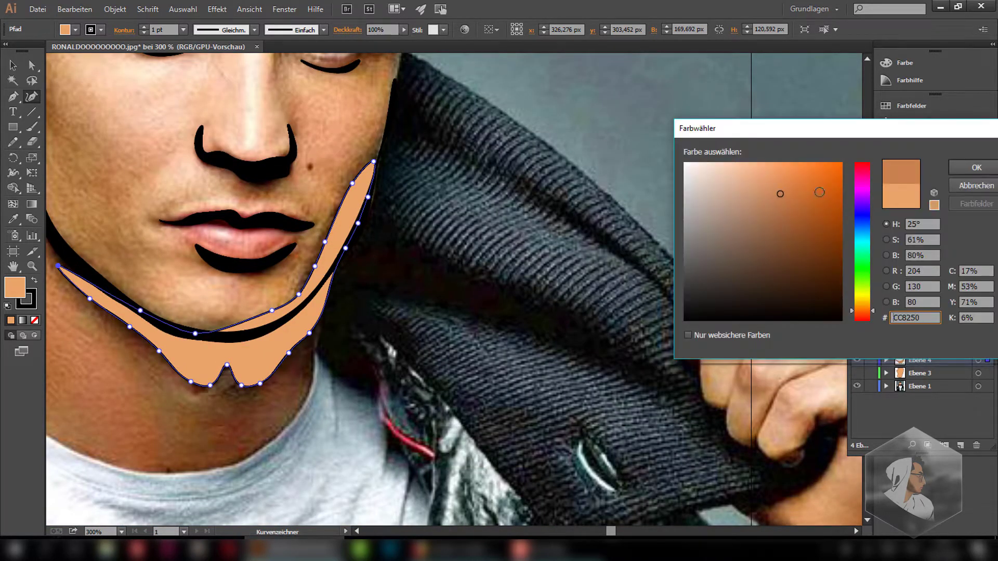
click(968, 161)
click(927, 362)
click(856, 373)
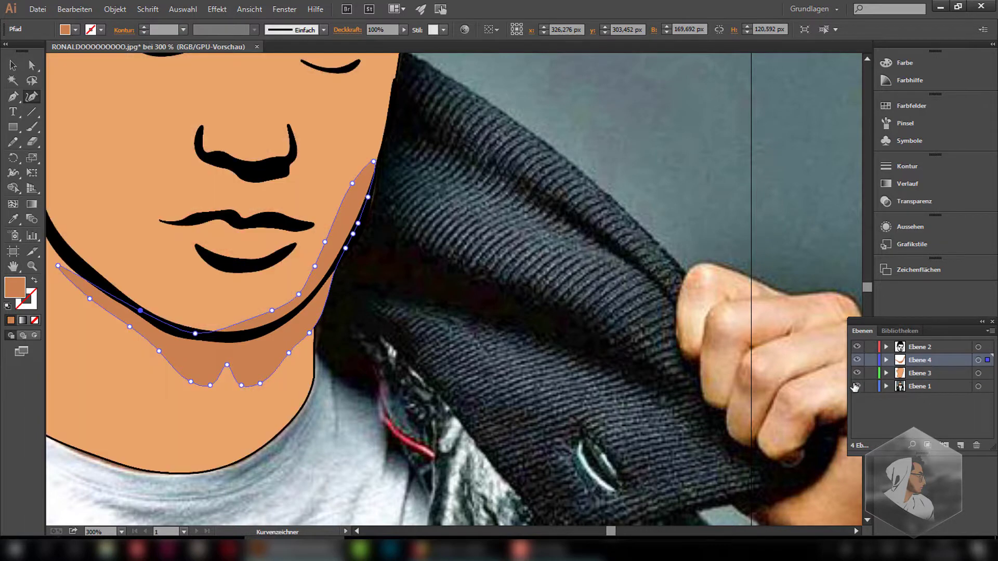
click(524, 320)
scroll(499, 318, down, 1)
alt+scroll(422, 266, down, 2)
scroll(422, 267, up, 3)
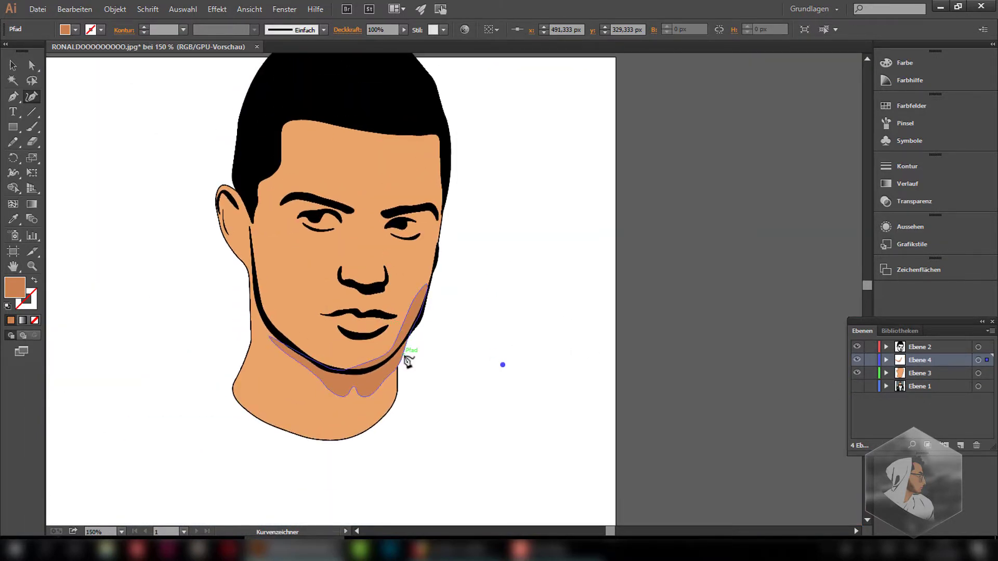
click(400, 368)
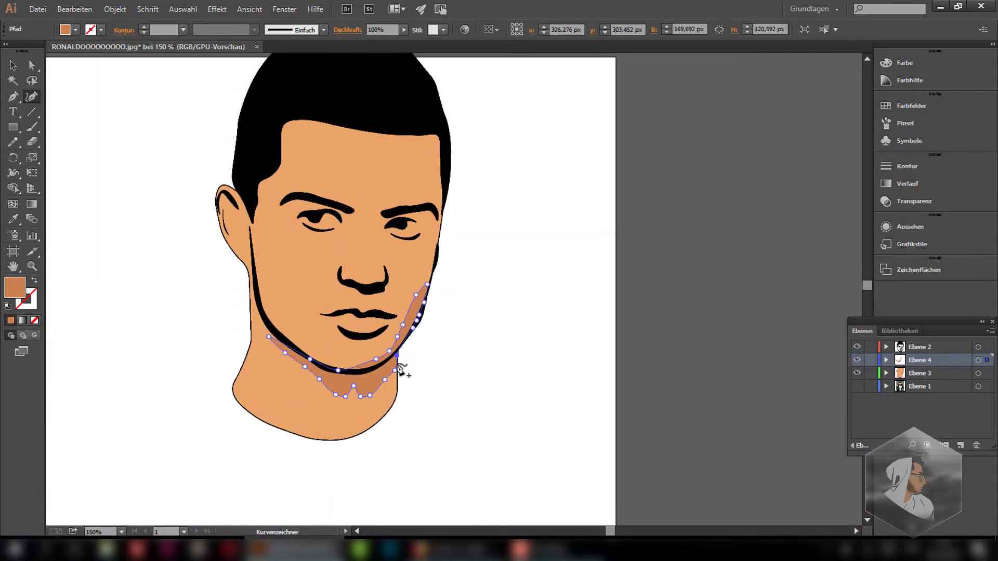
key(v)
click(170, 311)
Show the reference photo, hide the skin layer, and make the shadow layer active
scroll(646, 372, up, 2)
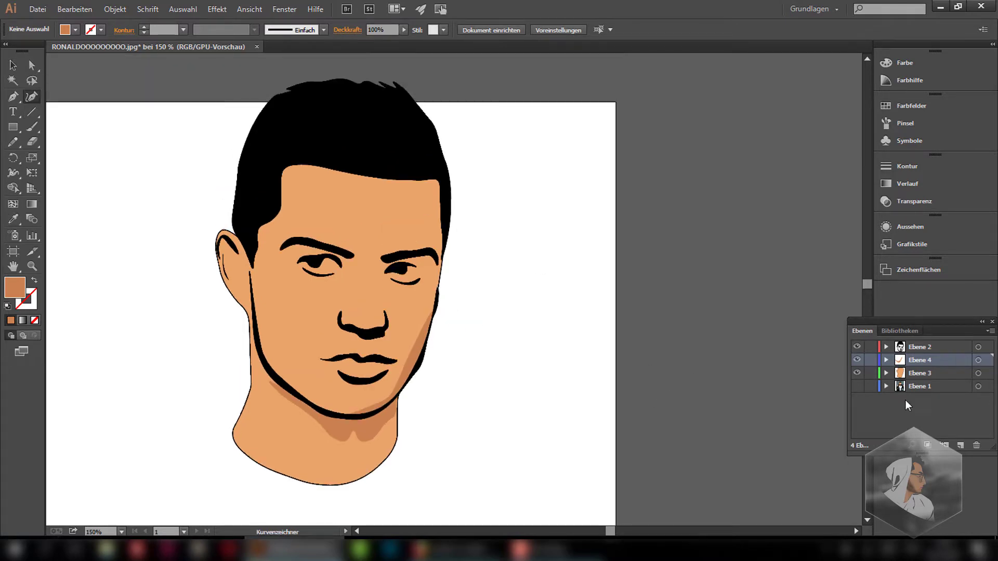
click(857, 386)
click(856, 360)
click(857, 360)
click(857, 385)
click(857, 373)
Trace a shadow shape on the right temple beside the hairline
click(416, 230)
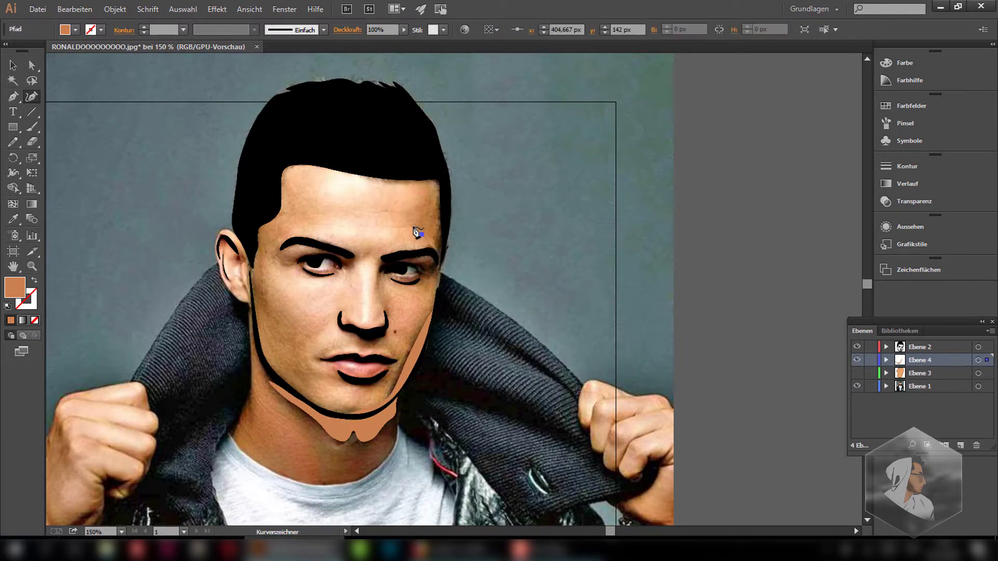
click(406, 169)
click(435, 166)
click(447, 207)
click(434, 279)
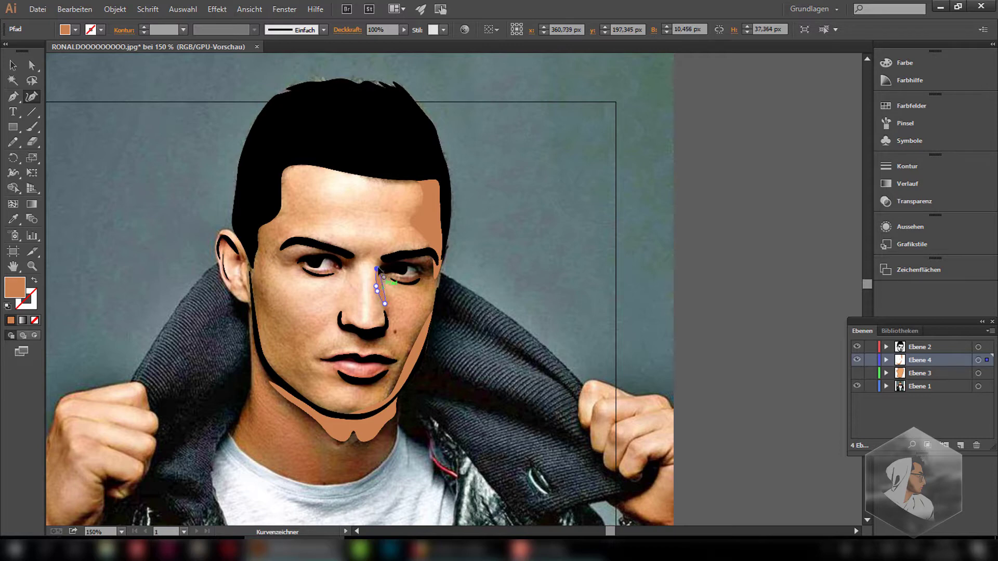
Finish the temple shadow path and show the skin layer again
key(v)
click(492, 245)
click(857, 373)
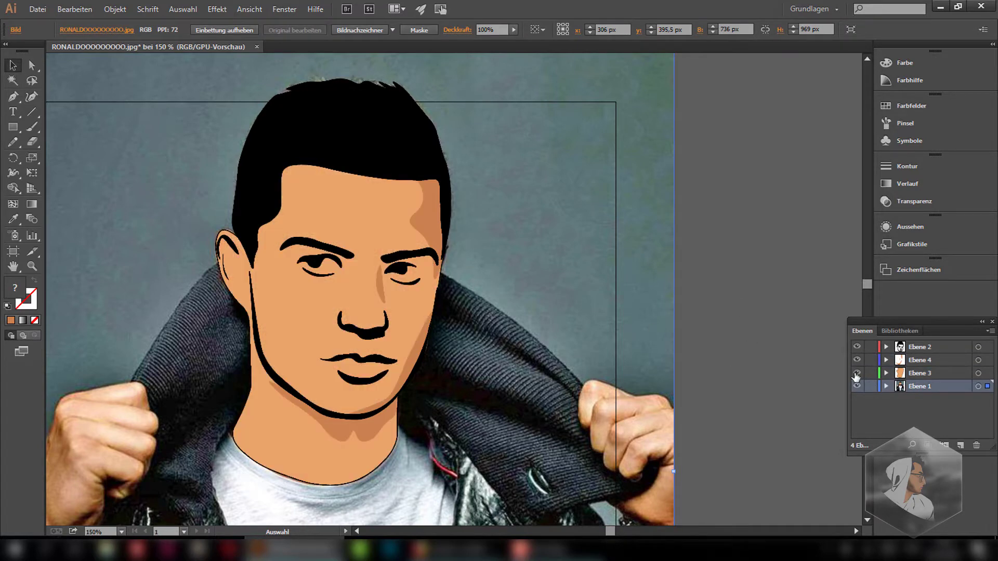
scroll(454, 300, down, 5)
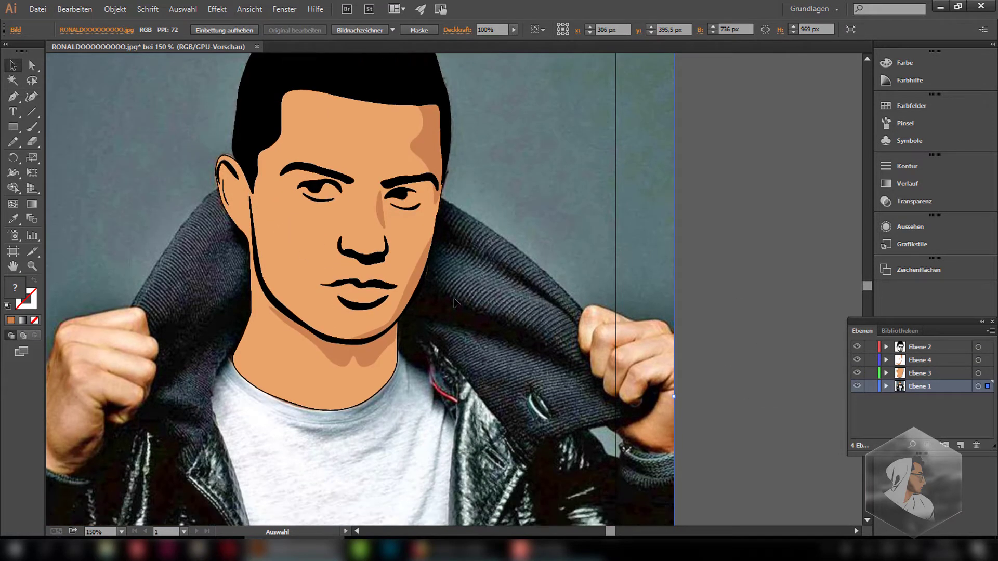
scroll(746, 324, up, 4)
Hide the reference photo and move the face artwork lower on the artboard
click(857, 386)
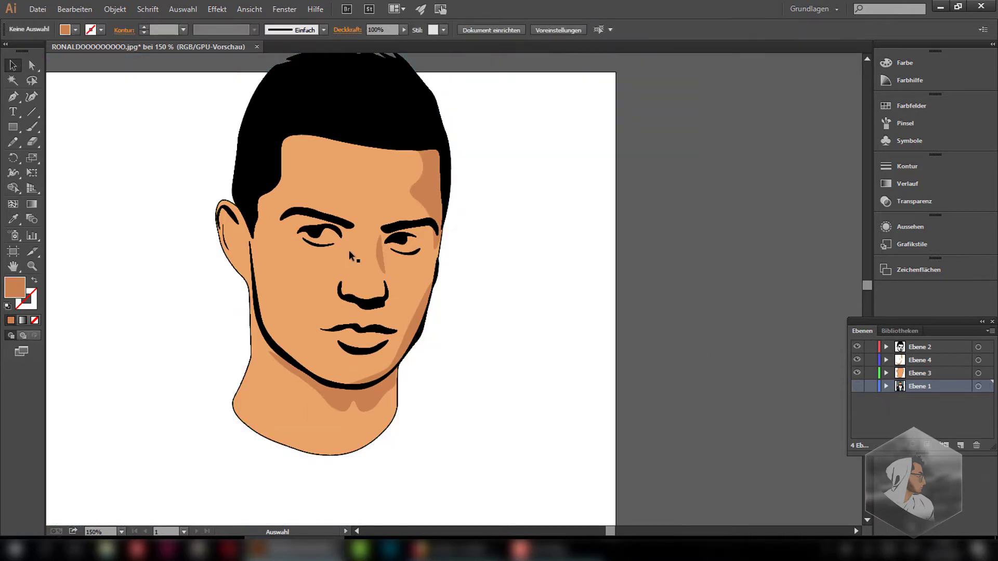
key(ctrl+minus)
key(ctrl+minus)
drag(252, 187, 252, 271)
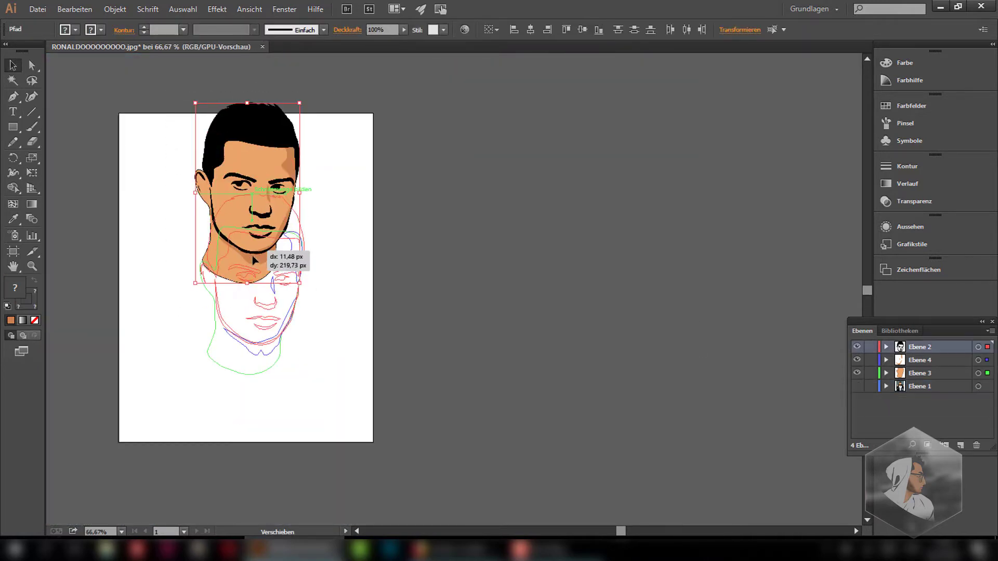
click(183, 285)
key(ctrl+plus)
key(ctrl+plus)
Compare the portrait with the photo and skin layers toggled, ending with the photo hidden
scroll(569, 294, up, 1)
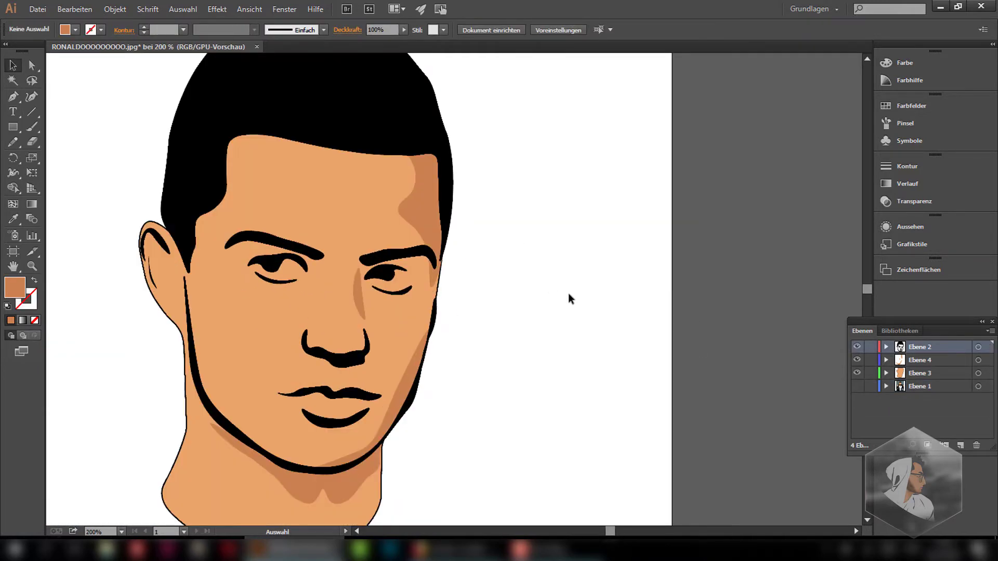
click(857, 386)
click(856, 373)
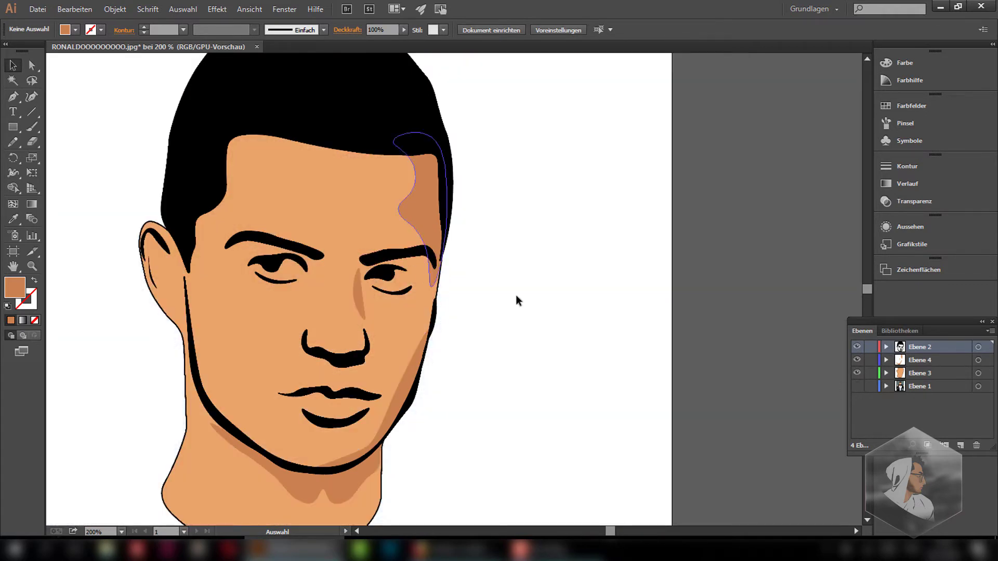
key(ctrl+minus)
key(ctrl+minus)
key(ctrl+minus)
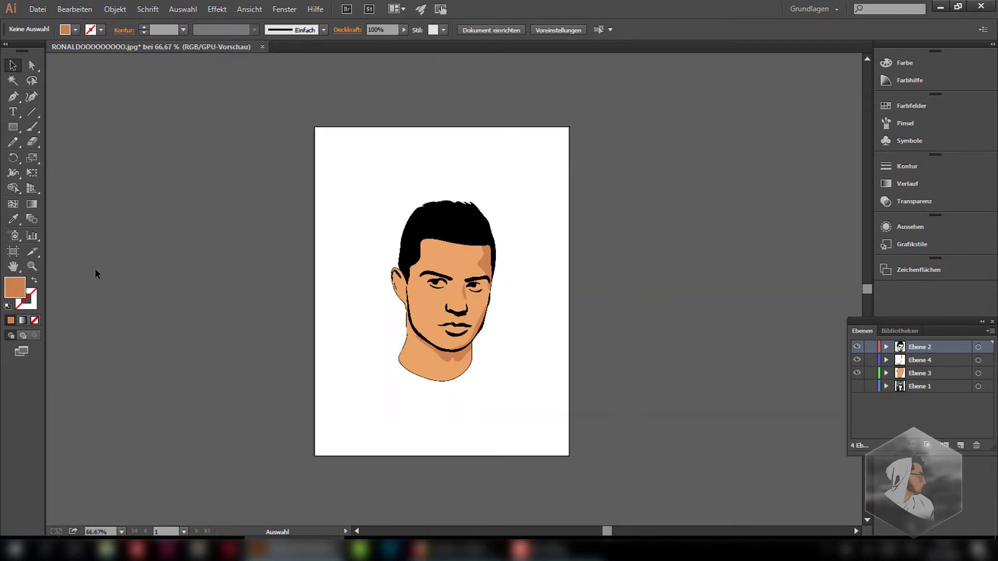
key(ctrl+plus)
key(ctrl+plus)
key(ctrl+plus)
key(ctrl+minus)
key(ctrl+minus)
click(857, 385)
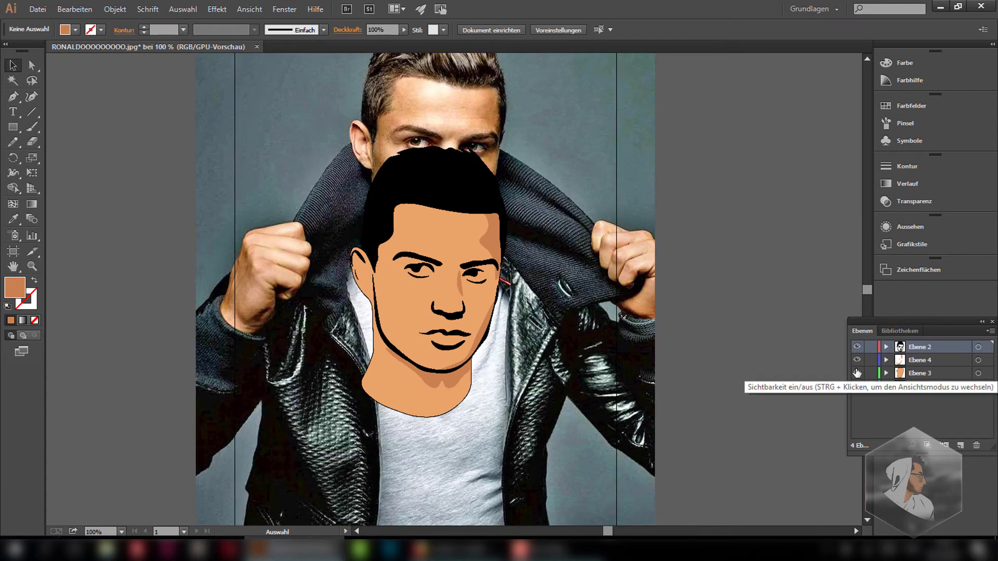
click(857, 385)
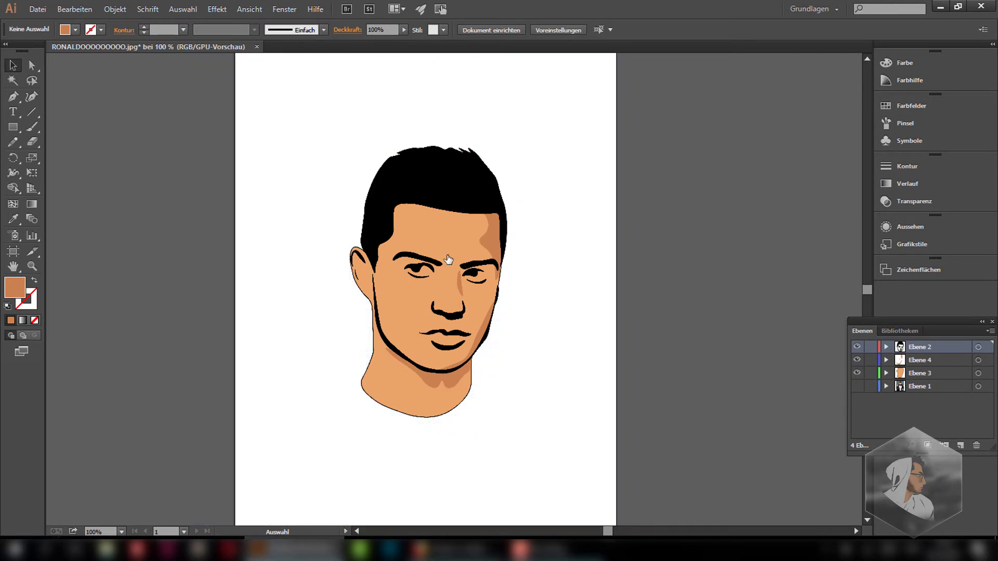
key(ctrl+plus)
key(ctrl+plus)
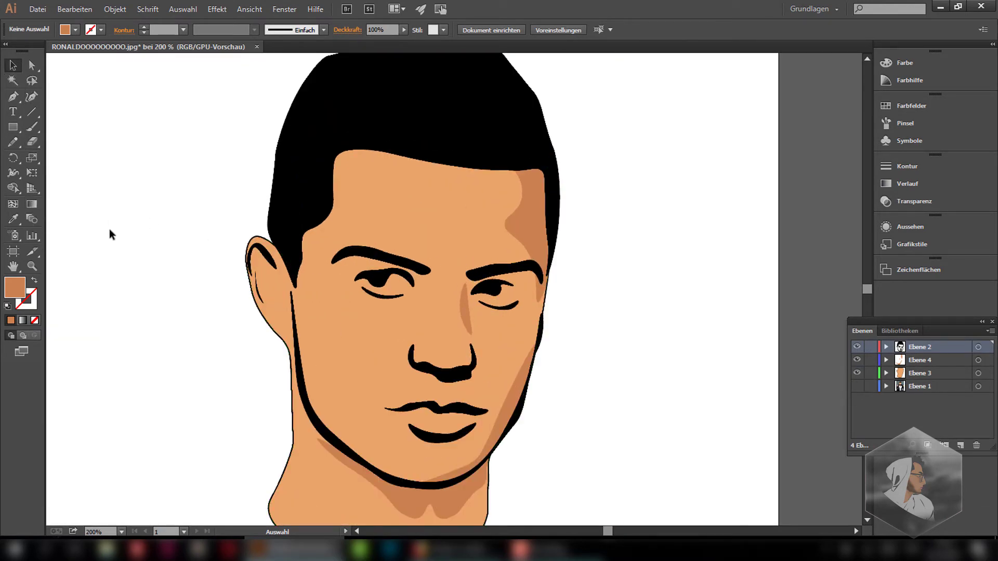
key(ctrl+minus)
key(ctrl+minus)
key(ctrl+plus)
scroll(76, 263, down, 1)
scroll(123, 263, down, 2)
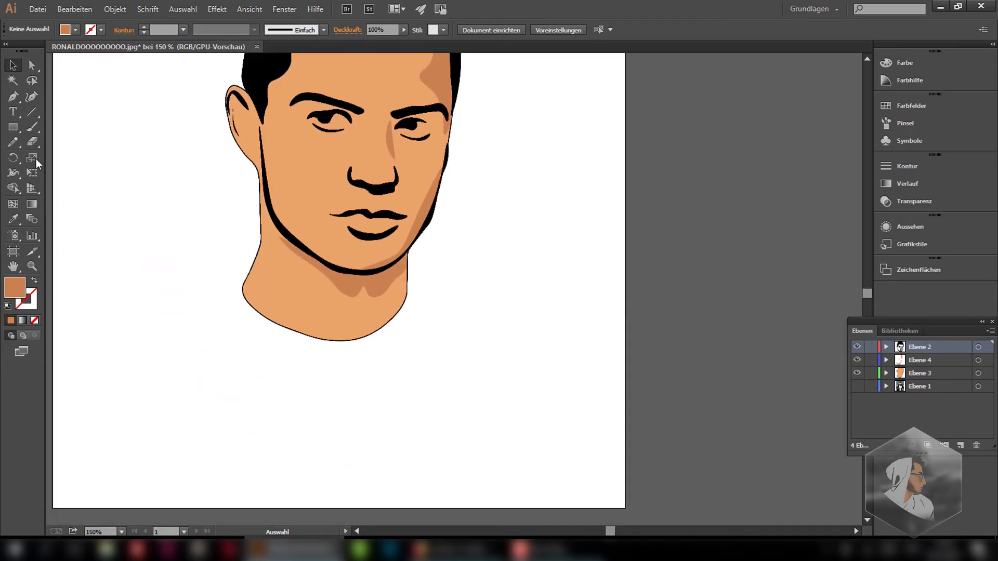